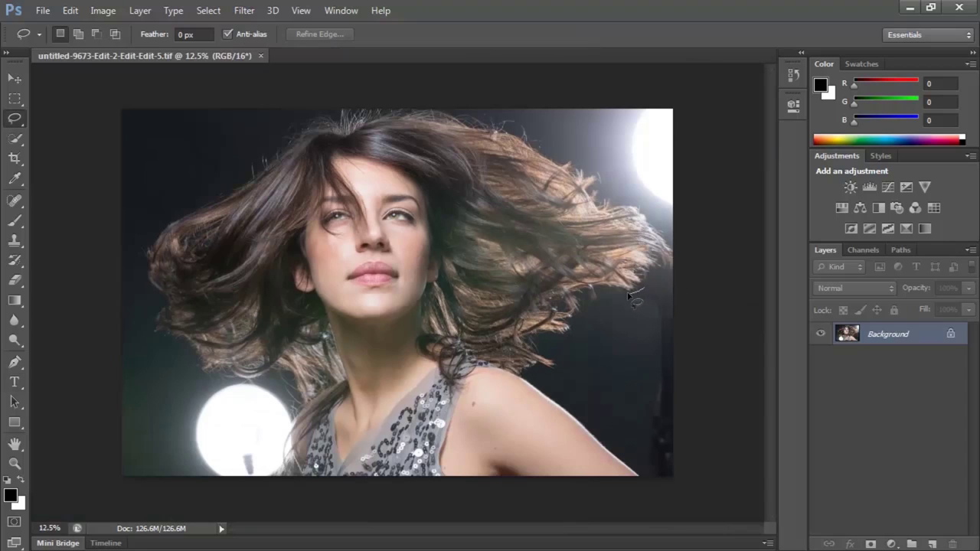
# Step: Lasso the dark object along the photo's right edge, remove it with a Content-Aware fill, and clear the selection
pyautogui.moveTo(657, 344)
pyautogui.mouseDown()
pyautogui.moveTo(646, 455)
pyautogui.moveTo(664, 483)
pyautogui.moveTo(685, 470)
pyautogui.moveTo(690, 289)
pyautogui.moveTo(674, 273)
pyautogui.moveTo(646, 294)
pyautogui.mouseUp()
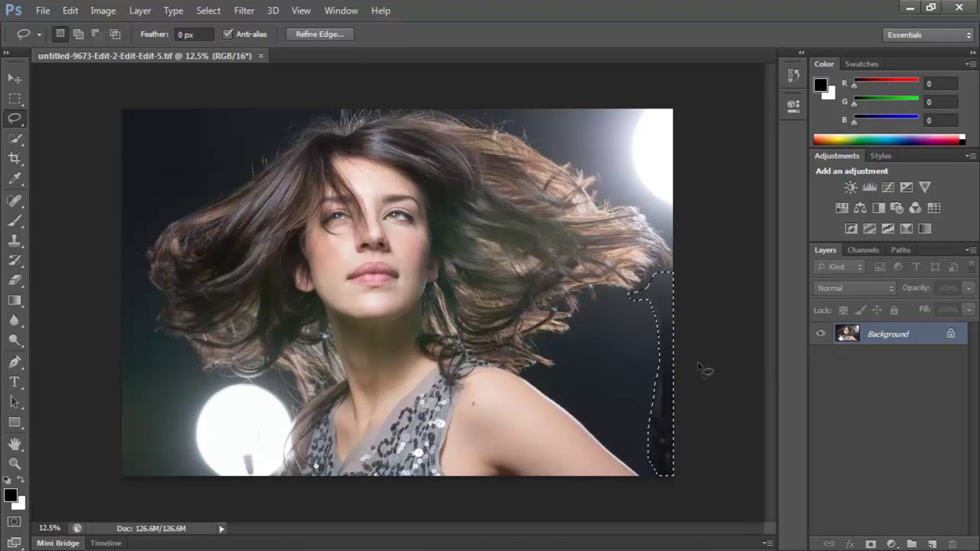
pyautogui.press('i')
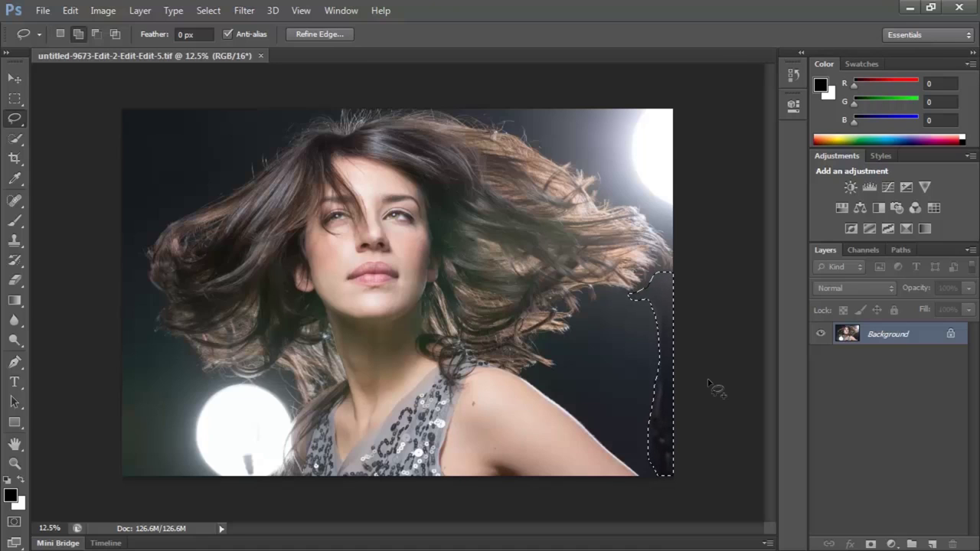
pyautogui.hotkey('shift', 'F5')
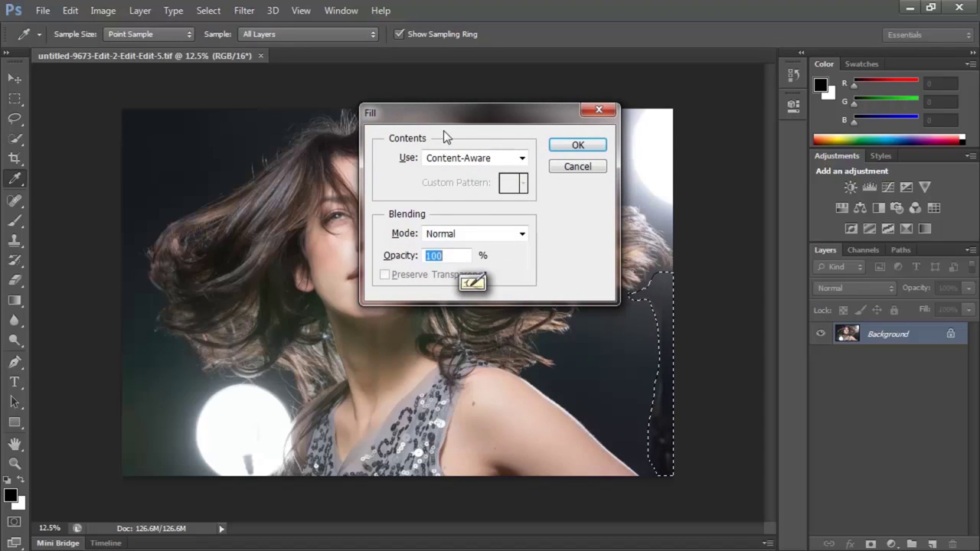
pyautogui.click(574, 146)
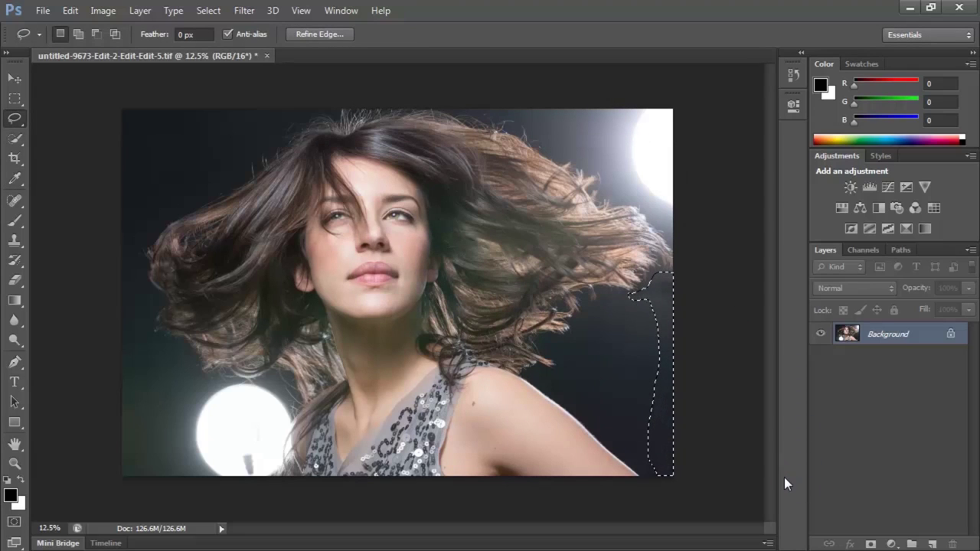
pyautogui.hotkey('ctrl', 'd')
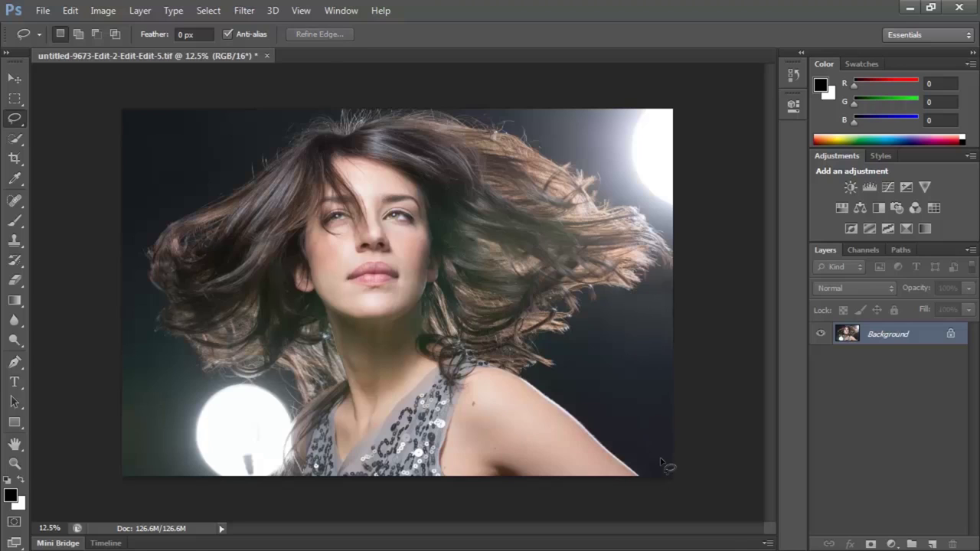
# Step: Lasso the small leftover patch beside the shoulder in the photo's bottom-right corner, fill it with Content-Aware, and deselect
pyautogui.moveTo(647, 477); pyautogui.dragTo(666, 459)
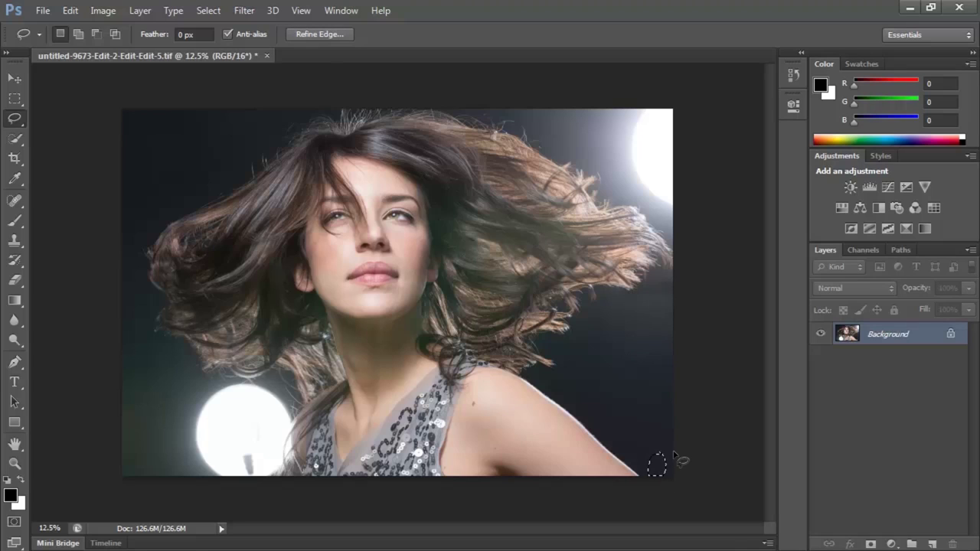
pyautogui.hotkey('shift', 'BackSpace')
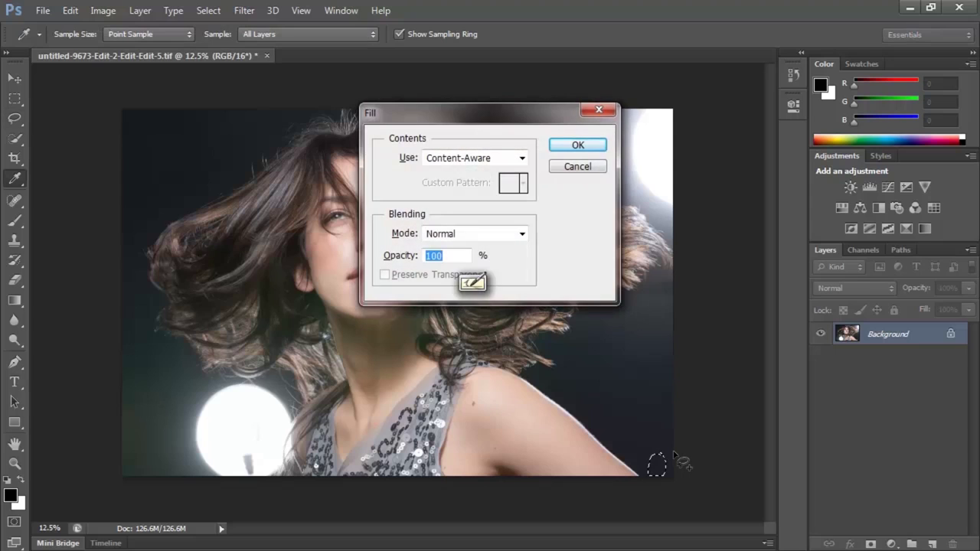
pyautogui.press('Return')
pyautogui.hotkey('ctrl', 'd')
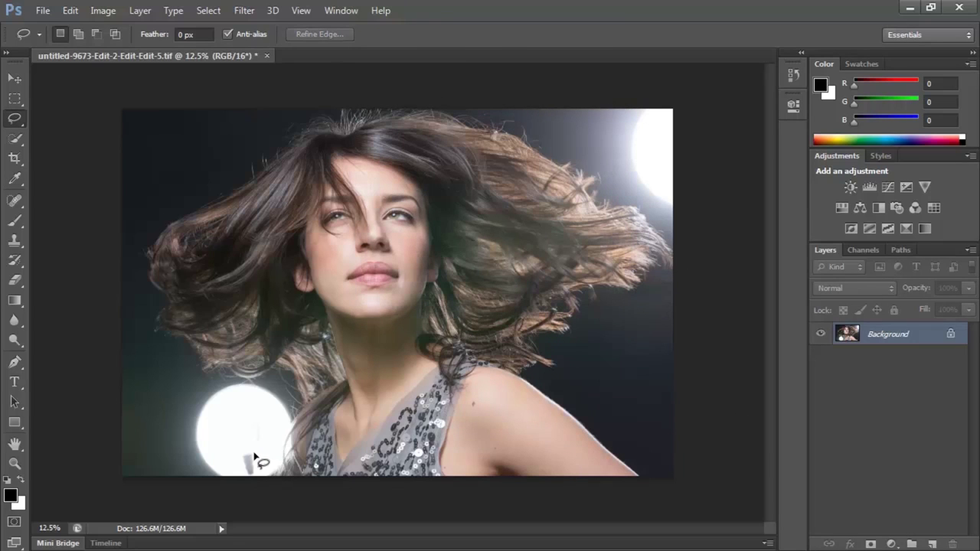
# Step: Lasso the grey light stand inside the white light at the photo's lower left, fill it with Content-Aware, and deselect
pyautogui.moveTo(248, 454)
pyautogui.mouseDown()
pyautogui.moveTo(241, 470)
pyautogui.moveTo(258, 455)
pyautogui.moveTo(250, 452)
pyautogui.mouseUp()
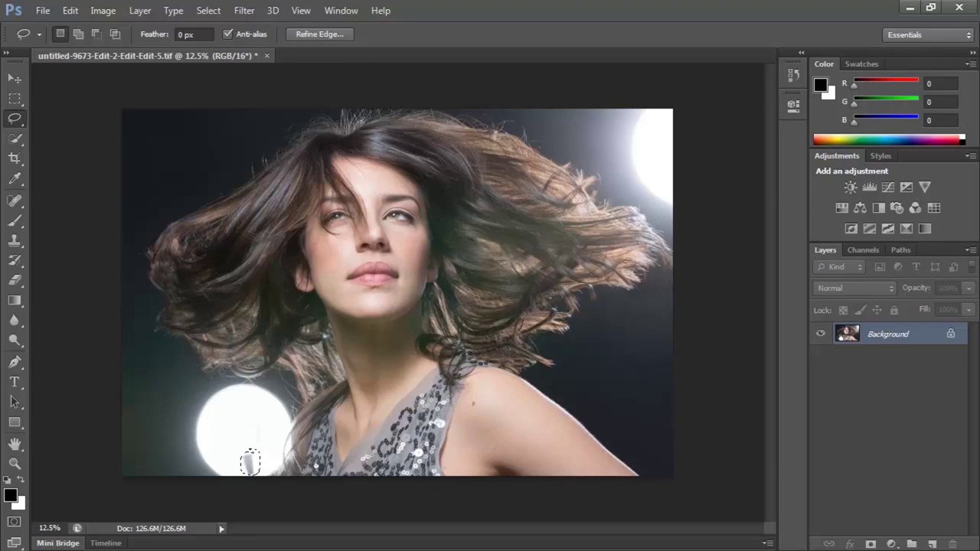
pyautogui.hotkey('shift', 'F5')
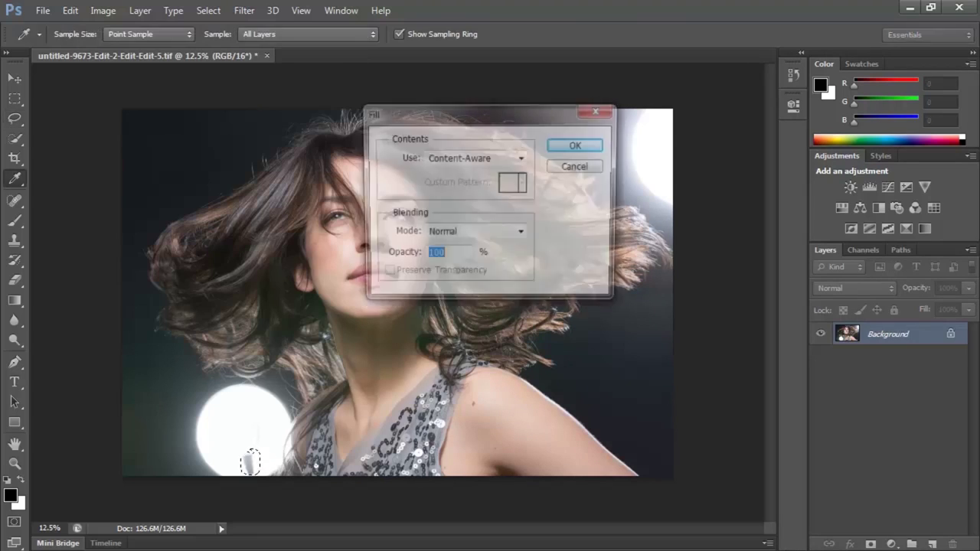
pyautogui.press('Return')
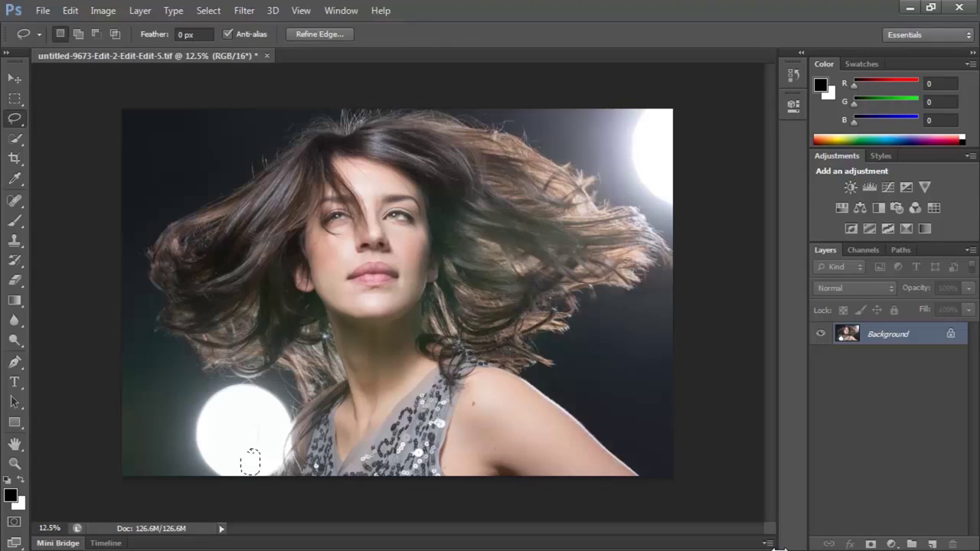
pyautogui.hotkey('ctrl', 'd')
pyautogui.press('j')
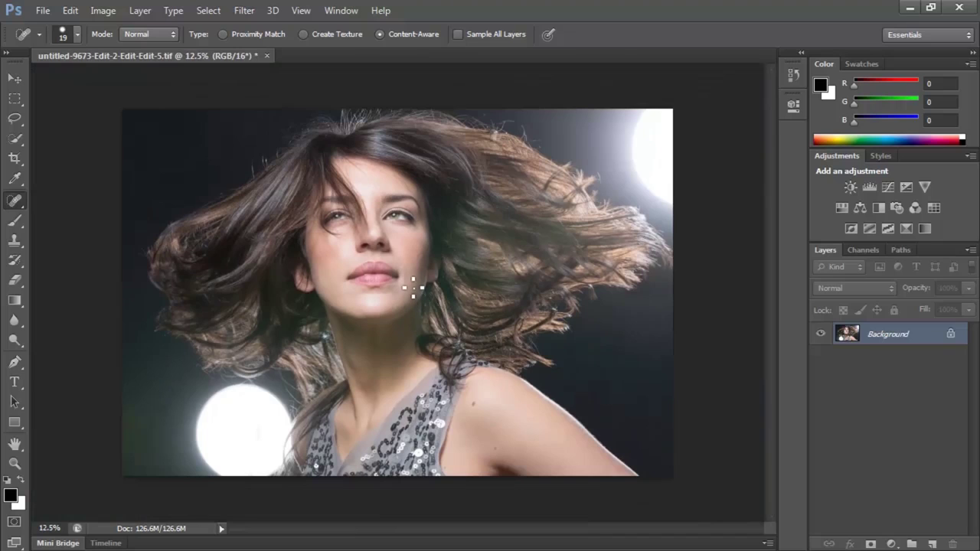
pyautogui.click(14, 202)
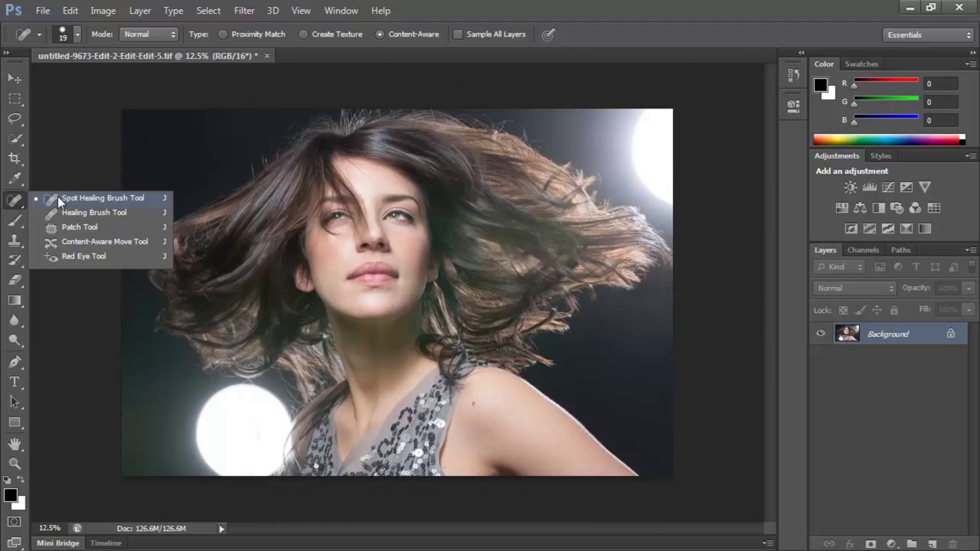
pyautogui.click(24, 208)
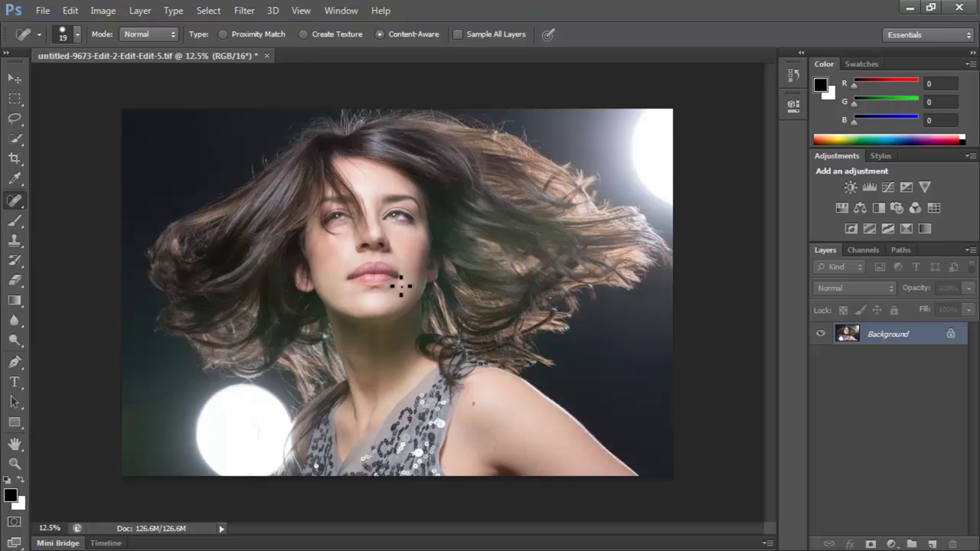
# Step: Outline the three moles on the woman's shoulder and upper chest with the Lasso tool as one combined selection
pyautogui.click(15, 121)
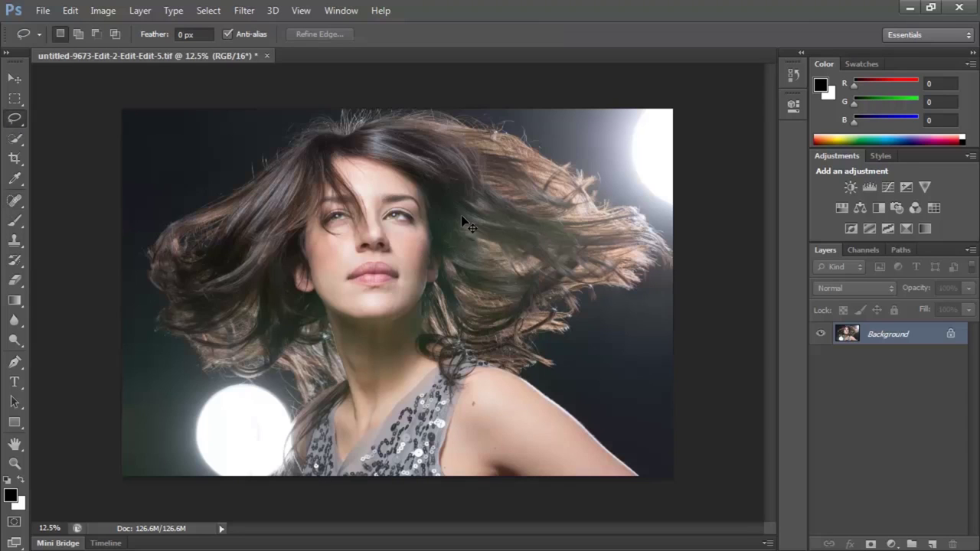
pyautogui.hotkey('ctrl', '+')
pyautogui.hotkey('ctrl', '+')
pyautogui.hotkey('ctrl', '+')
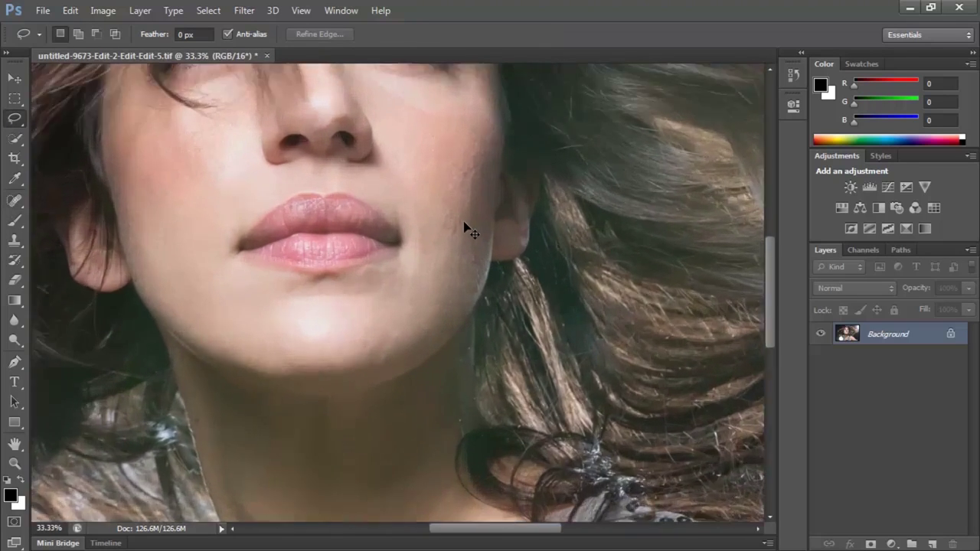
pyautogui.hotkey('ctrl', '+')
pyautogui.moveTo(367, 136); pyautogui.dragTo(399, 229)
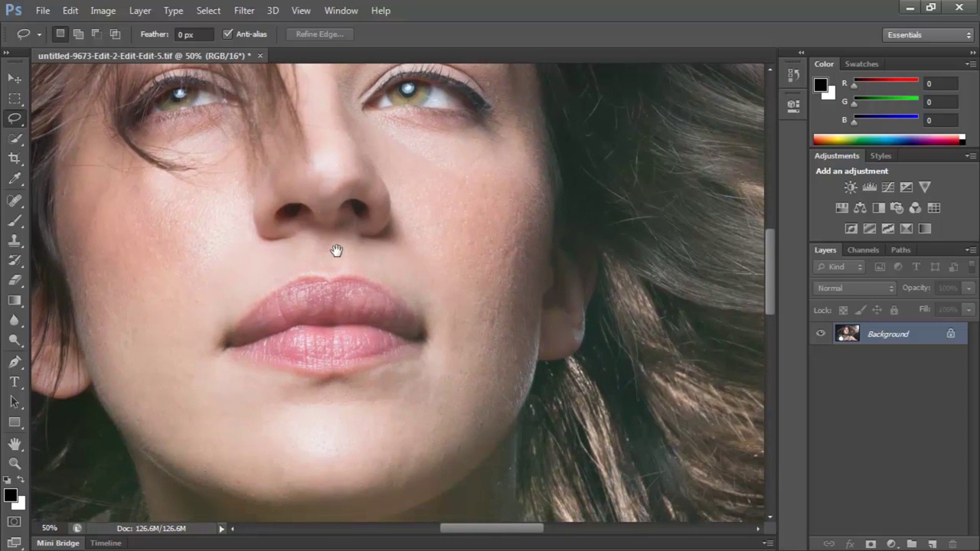
pyautogui.moveTo(465, 346); pyautogui.dragTo(498, 175)
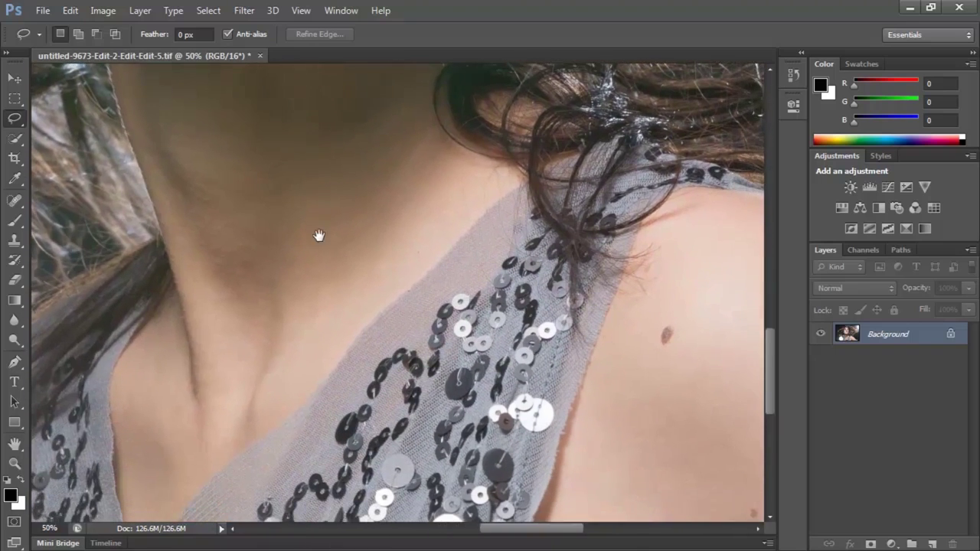
pyautogui.moveTo(319, 234); pyautogui.dragTo(123, 145)
pyautogui.moveTo(442, 184)
pyautogui.mouseDown()
pyautogui.moveTo(430, 213)
pyautogui.moveTo(452, 207)
pyautogui.moveTo(443, 180)
pyautogui.mouseUp()
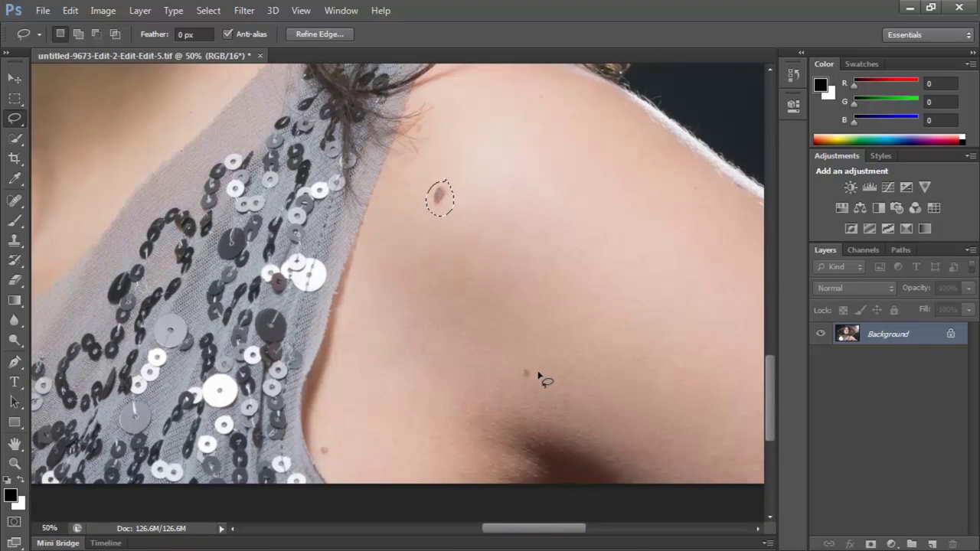
pyautogui.moveTo(539, 375)
pyautogui.mouseDown()
pyautogui.moveTo(523, 380)
pyautogui.moveTo(551, 372)
pyautogui.moveTo(529, 365)
pyautogui.mouseUp()
pyautogui.moveTo(325, 441)
pyautogui.mouseDown()
pyautogui.moveTo(324, 454)
pyautogui.moveTo(325, 442)
pyautogui.mouseUp()
pyautogui.moveTo(650, 355); pyautogui.dragTo(641, 383)
pyautogui.moveTo(185, 282)
pyautogui.mouseDown()
pyautogui.moveTo(560, 296)
pyautogui.moveTo(477, 343)
pyautogui.moveTo(301, 148)
pyautogui.moveTo(558, 350)
pyautogui.moveTo(498, 328)
pyautogui.moveTo(353, 114)
pyautogui.mouseUp()
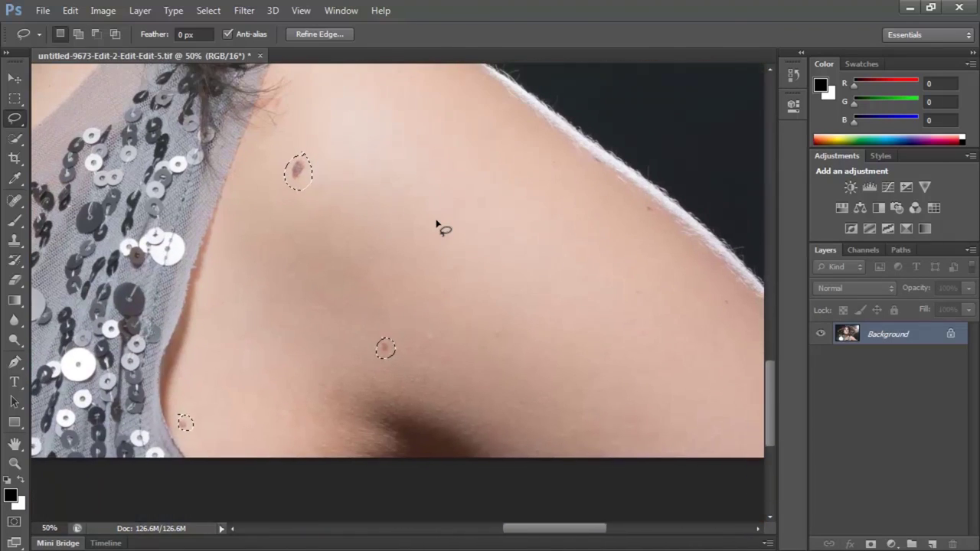
# Step: Remove the selected moles with a Content-Aware fill and clear the selection
pyautogui.hotkey('shift', 'BackSpace')
pyautogui.click(574, 146)
pyautogui.hotkey('ctrl', 'd')
# Step: Activate the Spot Healing Brush for the face and enlarge its brush size to 30
pyautogui.moveTo(581, 182); pyautogui.dragTo(449, 186)
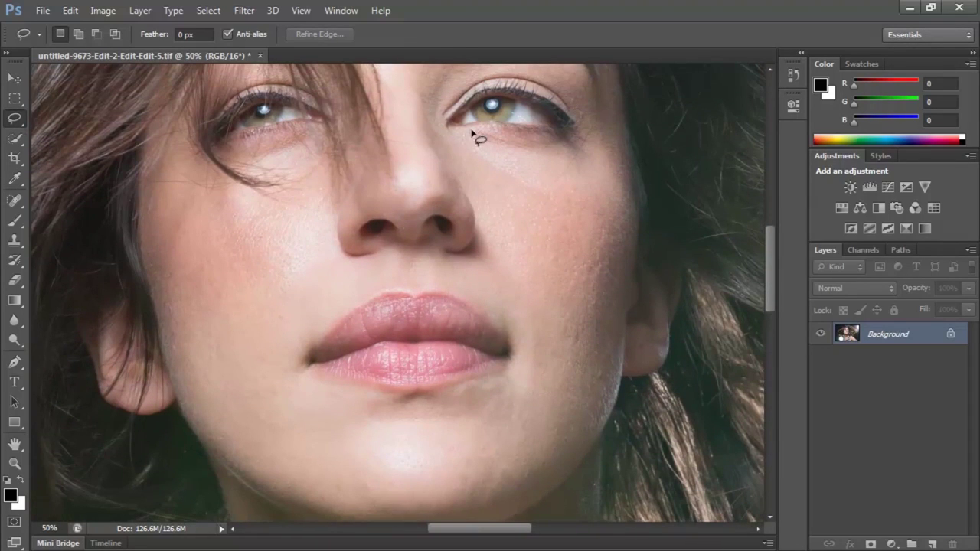
pyautogui.click(16, 201)
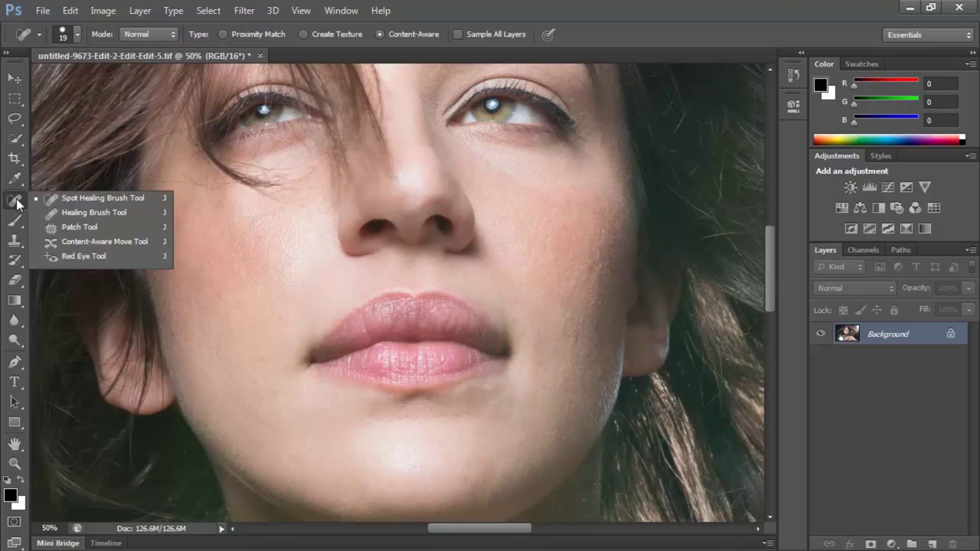
pyautogui.click(72, 199)
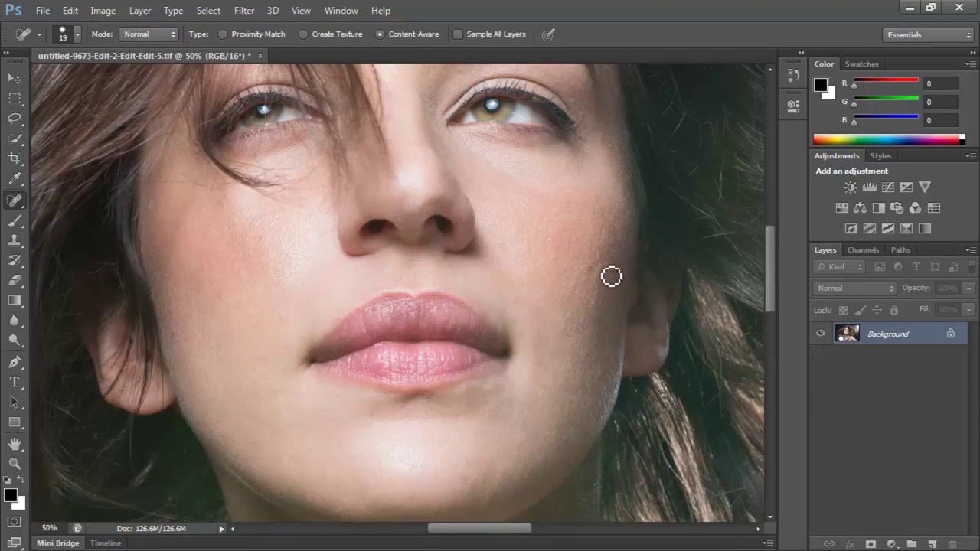
pyautogui.press(']')
pyautogui.press(']')
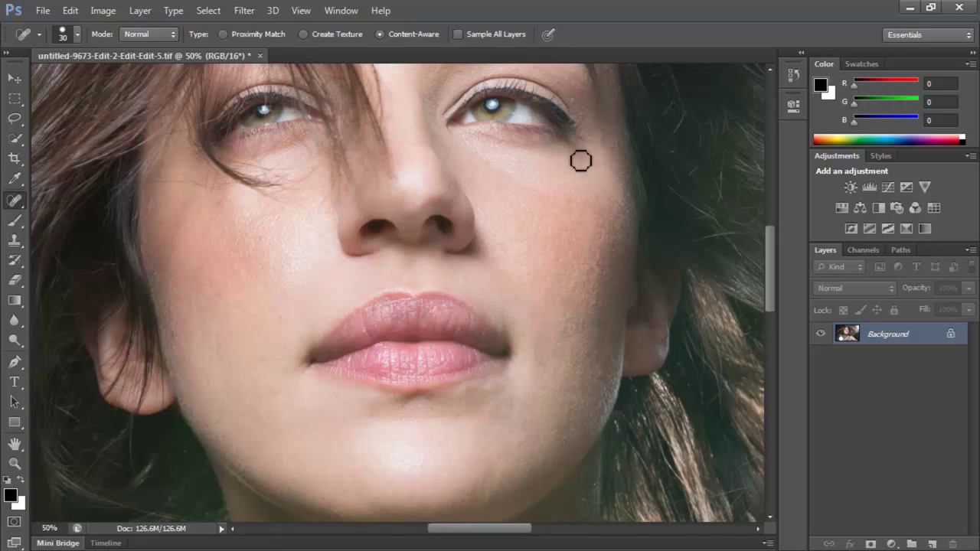
# Step: Examine the face's skin close up for blemishes, from the forehead down to the chin, and in the full portrait
pyautogui.scroll(5, 429, 230)
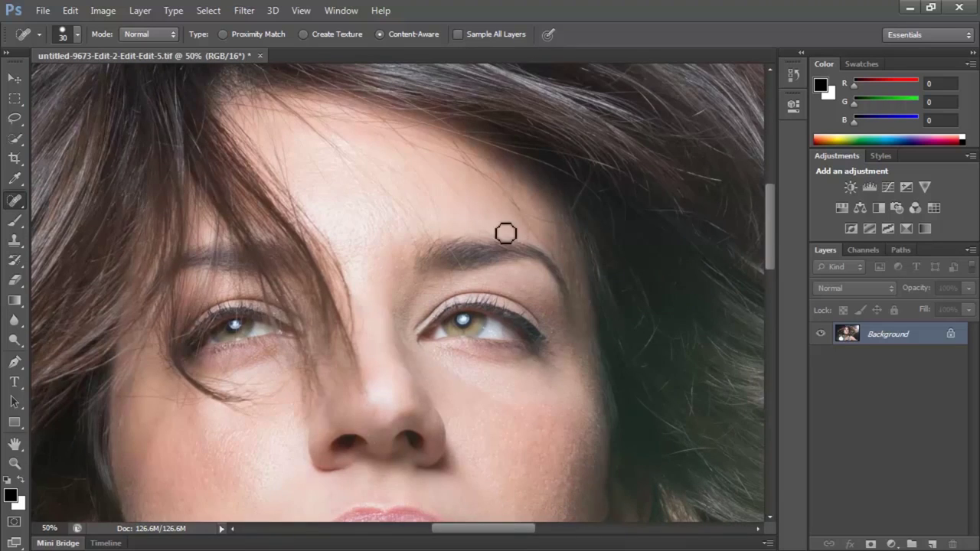
pyautogui.hotkey('ctrl', '+')
pyautogui.scroll(-10, 630, 273)
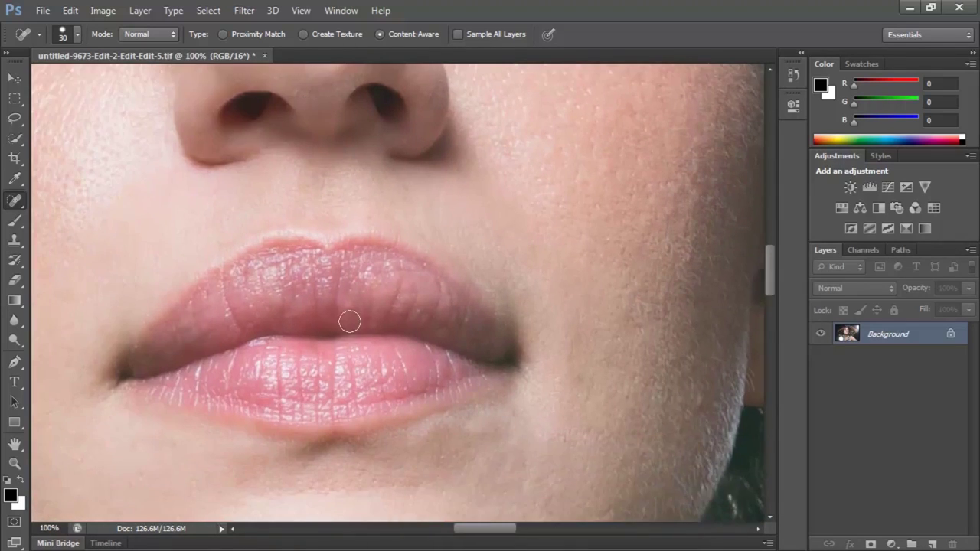
pyautogui.scroll(-8, 349, 322)
pyautogui.scroll(15, 615, 350)
pyautogui.hotkey('ctrl', '-')
pyautogui.hotkey('ctrl', '-')
pyautogui.hotkey('ctrl', '-')
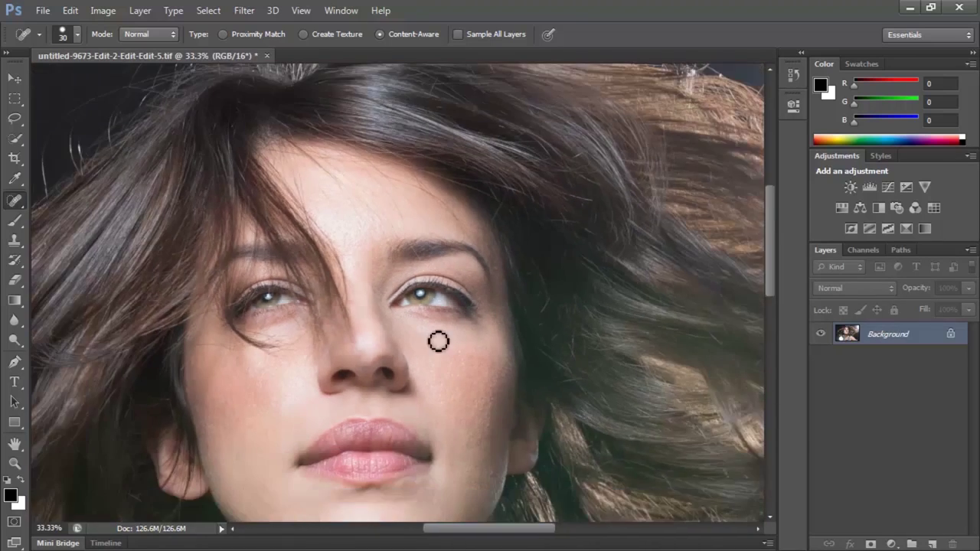
pyautogui.hotkey('ctrl', '-')
pyautogui.hotkey('ctrl', '-')
pyautogui.hotkey('ctrl', '-')
pyautogui.hotkey('ctrl', '+')
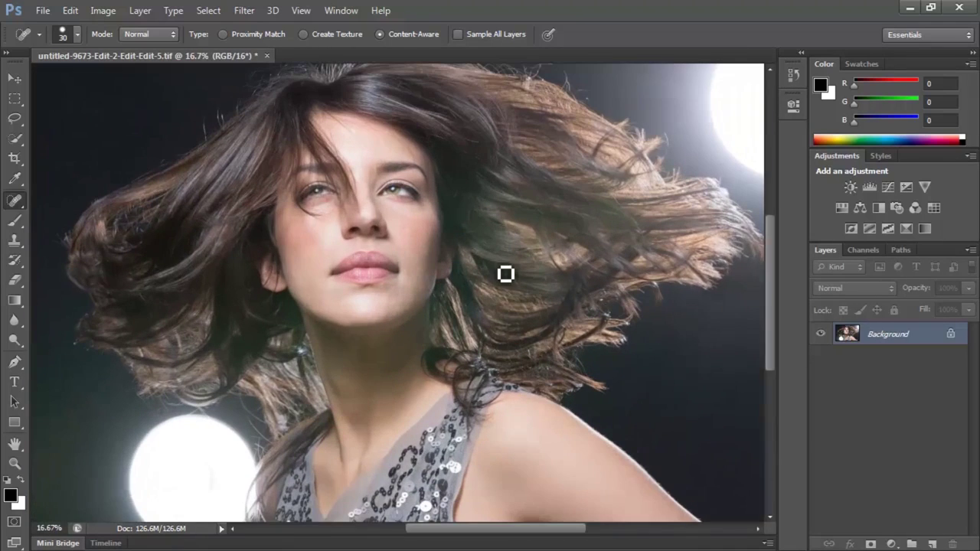
# Step: Brighten the irises of both eyes using the Dodge tool with the brush size reduced to 35
pyautogui.click(15, 341)
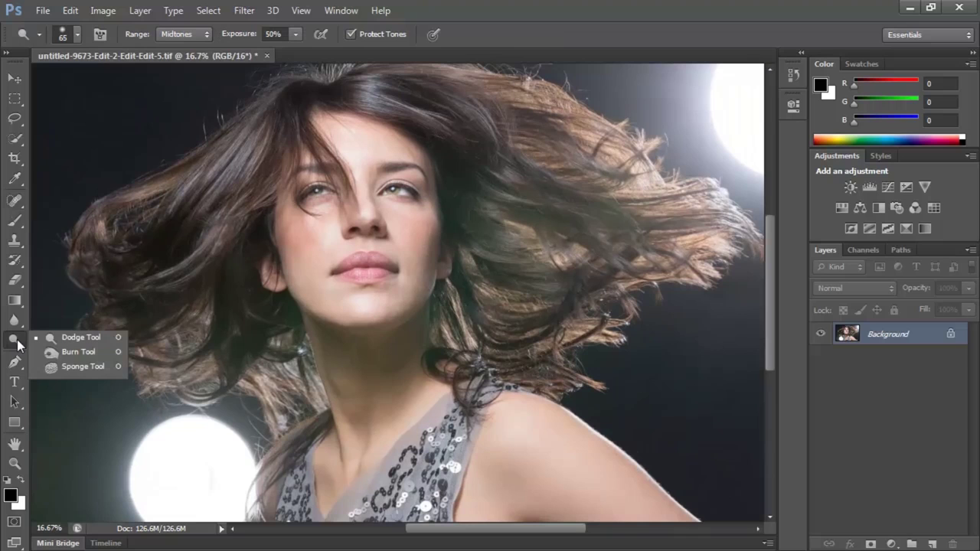
pyautogui.click(82, 339)
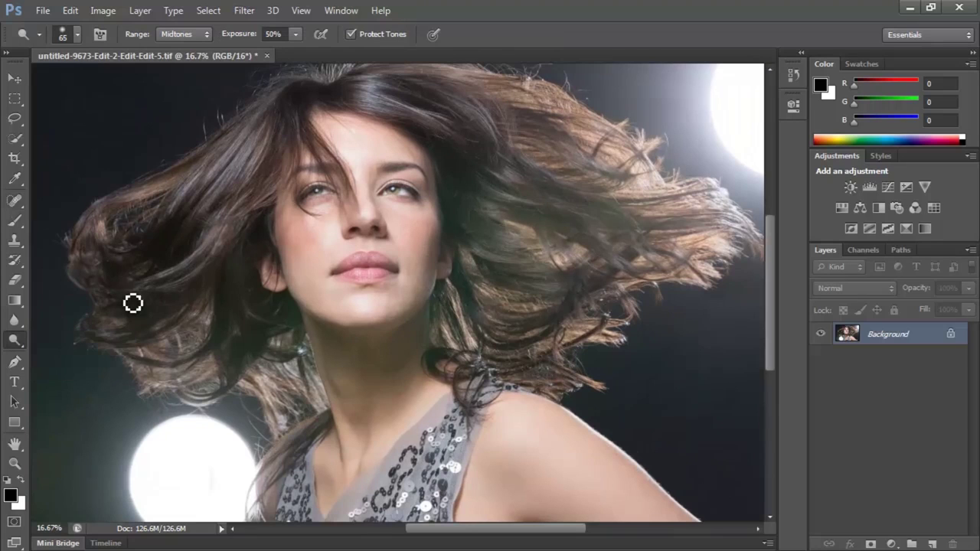
pyautogui.hotkey('ctrl', '+')
pyautogui.hotkey('ctrl', '+')
pyautogui.hotkey('ctrl', '+')
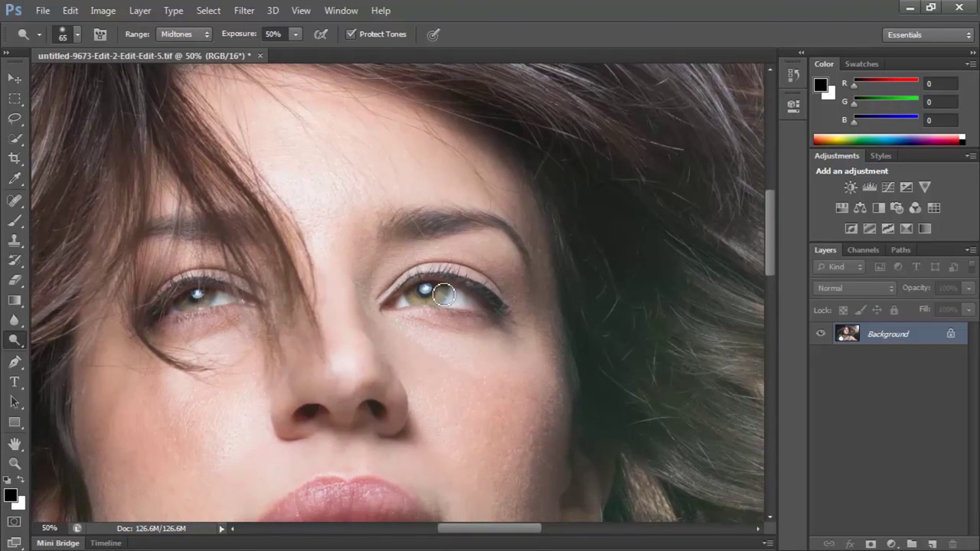
pyautogui.press('[')
pyautogui.press('[')
pyautogui.press('[')
pyautogui.moveTo(444, 291); pyautogui.dragTo(416, 307)
pyautogui.moveTo(201, 293); pyautogui.dragTo(196, 312)
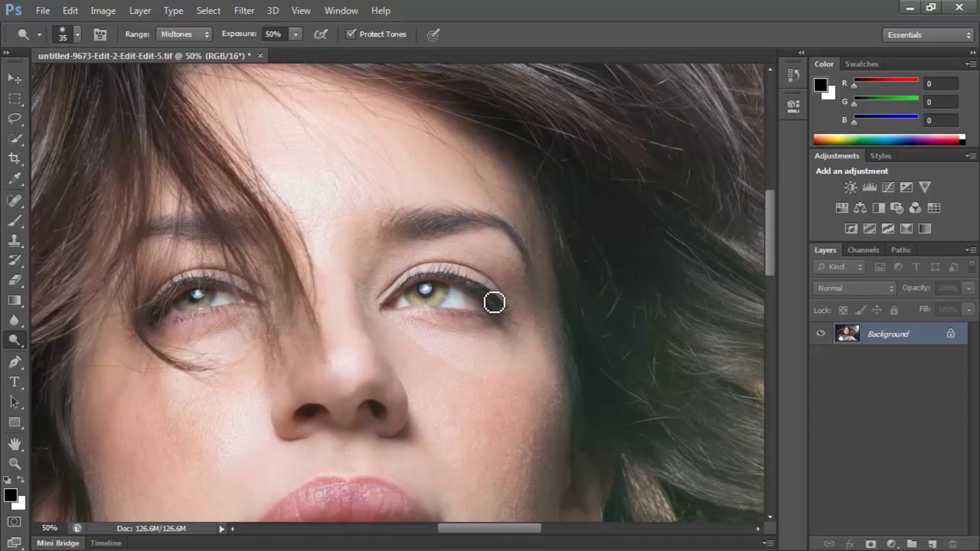
# Step: Darken the lash lines and outer rims of both eyes with the Burn tool
pyautogui.rightClick(15, 340)
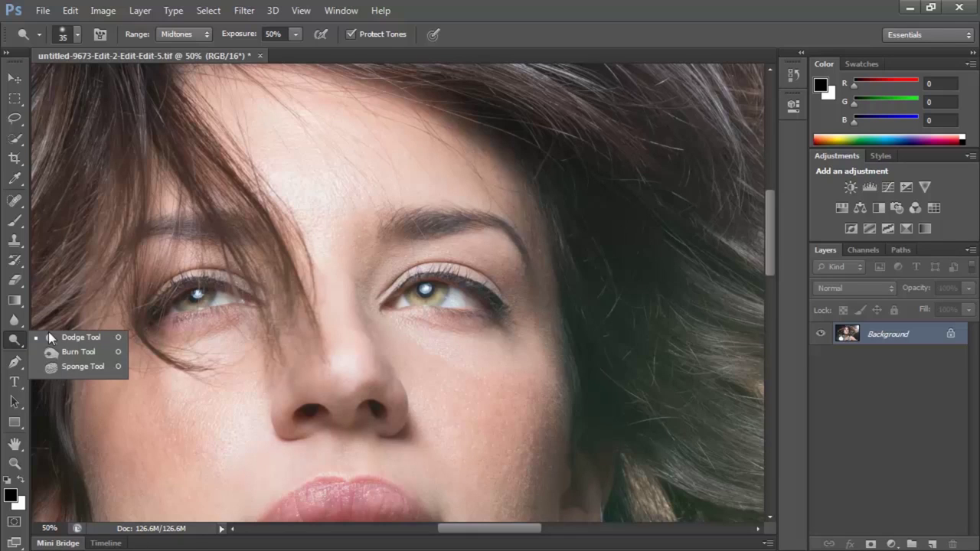
pyautogui.click(74, 352)
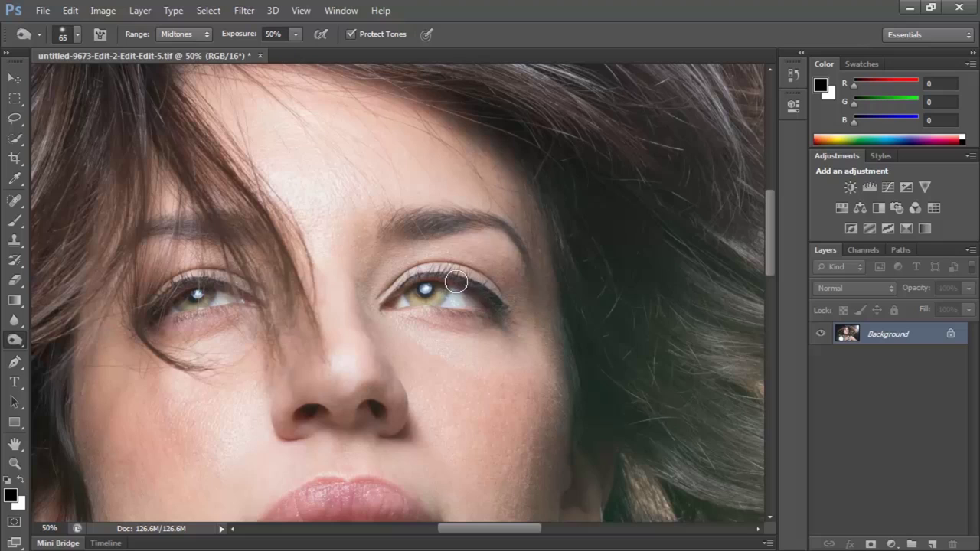
pyautogui.moveTo(448, 279)
pyautogui.mouseDown()
pyautogui.moveTo(506, 311)
pyautogui.moveTo(434, 311)
pyautogui.mouseUp()
pyautogui.moveTo(189, 324); pyautogui.dragTo(156, 327)
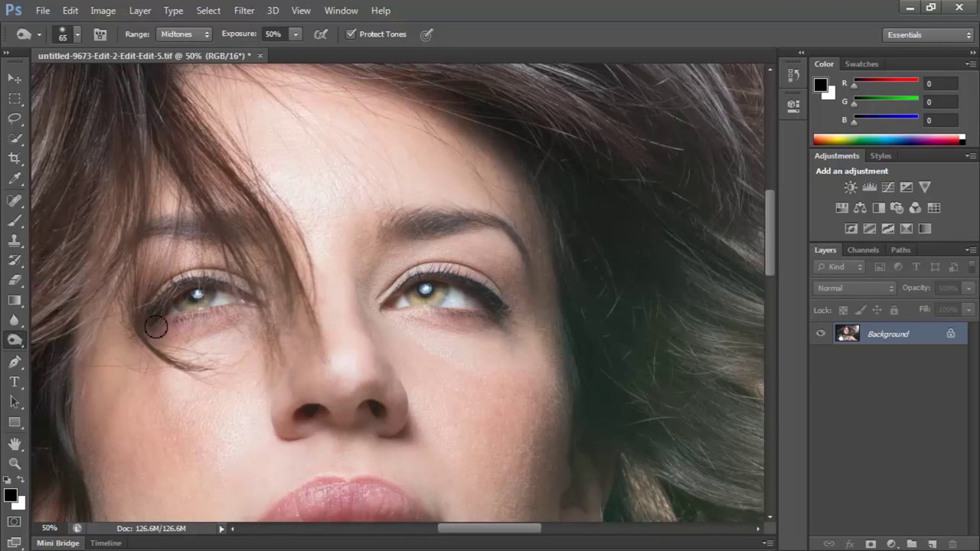
# Step: Burn along the upper lash line of the hair-covered eye and lower the Burn tool's exposure to 19%
pyautogui.moveTo(158, 287); pyautogui.dragTo(222, 278)
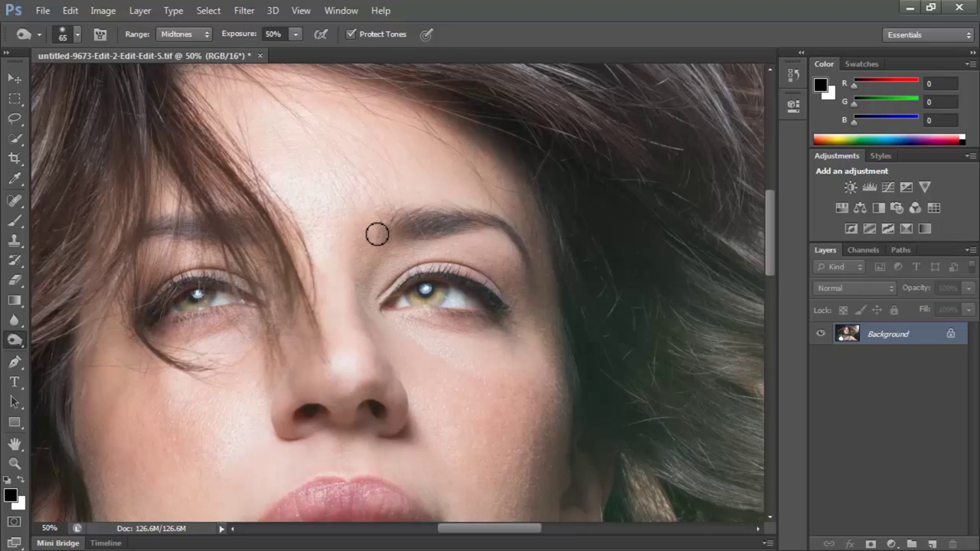
pyautogui.press(']')
pyautogui.press(']')
pyautogui.press(']')
pyautogui.press(']')
pyautogui.press(']')
pyautogui.click(296, 35)
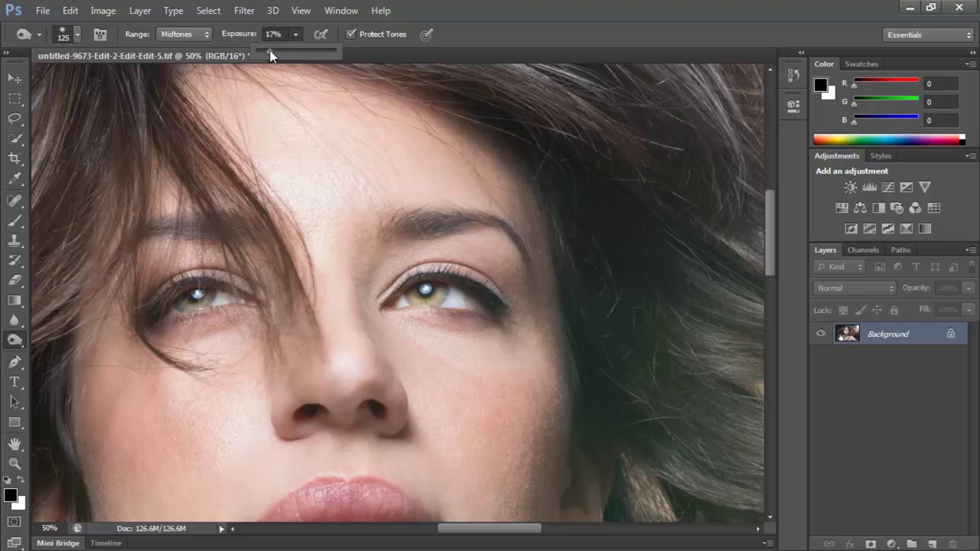
pyautogui.click(409, 219)
# Step: Softly shade the outer upper eyelids of both eyes with the Burn tool at brush size 70
pyautogui.press('[')
pyautogui.press('[')
pyautogui.press('[')
pyautogui.press('[')
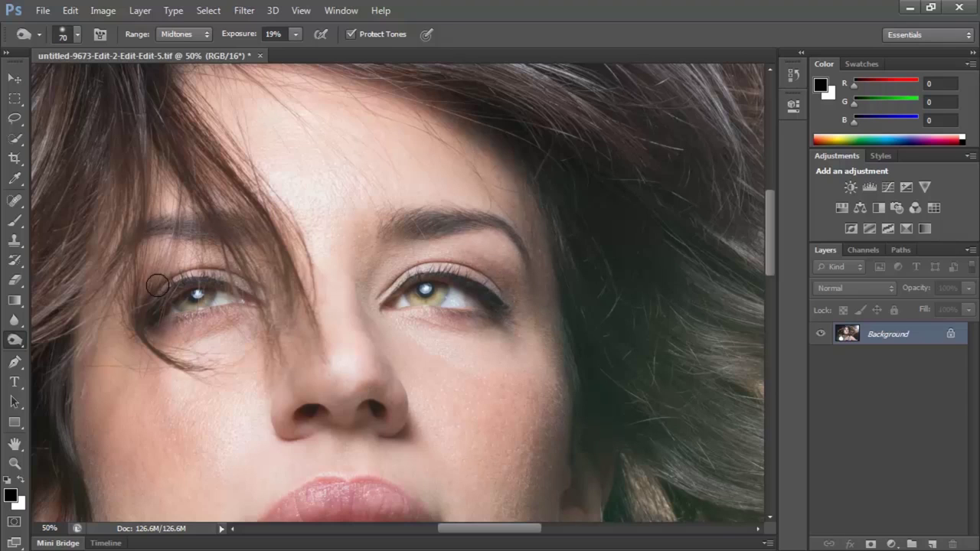
pyautogui.moveTo(498, 275)
pyautogui.mouseDown()
pyautogui.moveTo(464, 261)
pyautogui.moveTo(473, 261)
pyautogui.mouseUp()
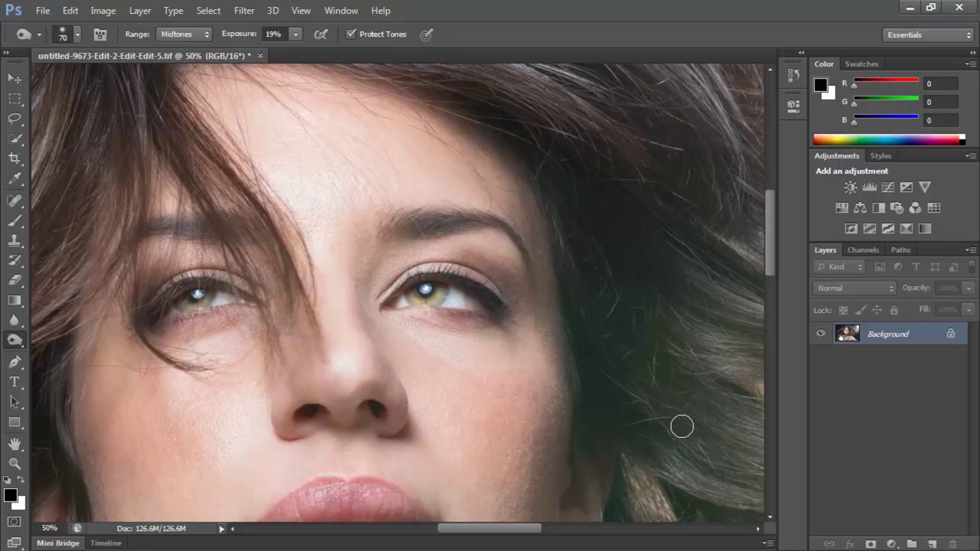
# Step: Review the burned eyes in the whole portrait, with the Burn brush enlarged to 125
pyautogui.hotkey('ctrl', '-')
pyautogui.hotkey('ctrl', '-')
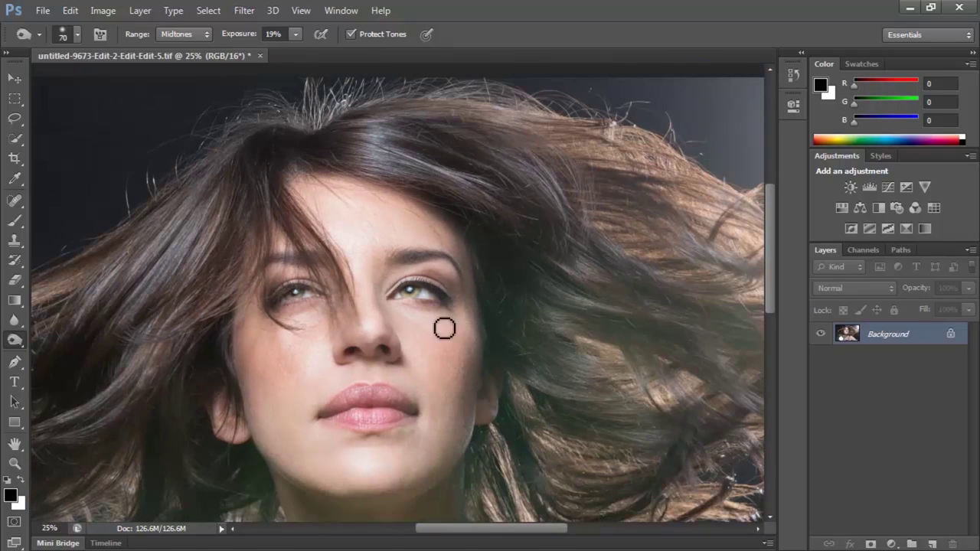
pyautogui.press(']')
pyautogui.press(']')
pyautogui.press(']')
pyautogui.press(']')
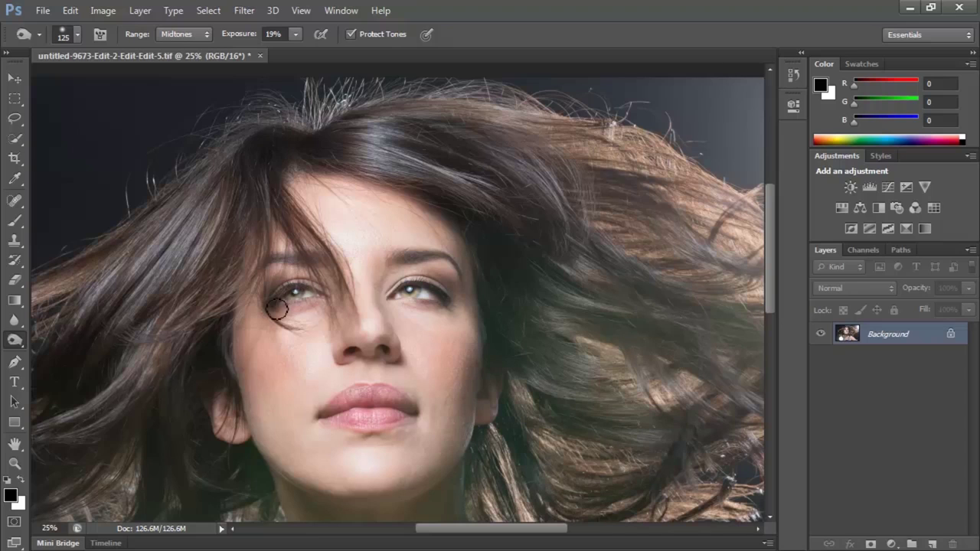
pyautogui.hotkey('ctrl', '-')
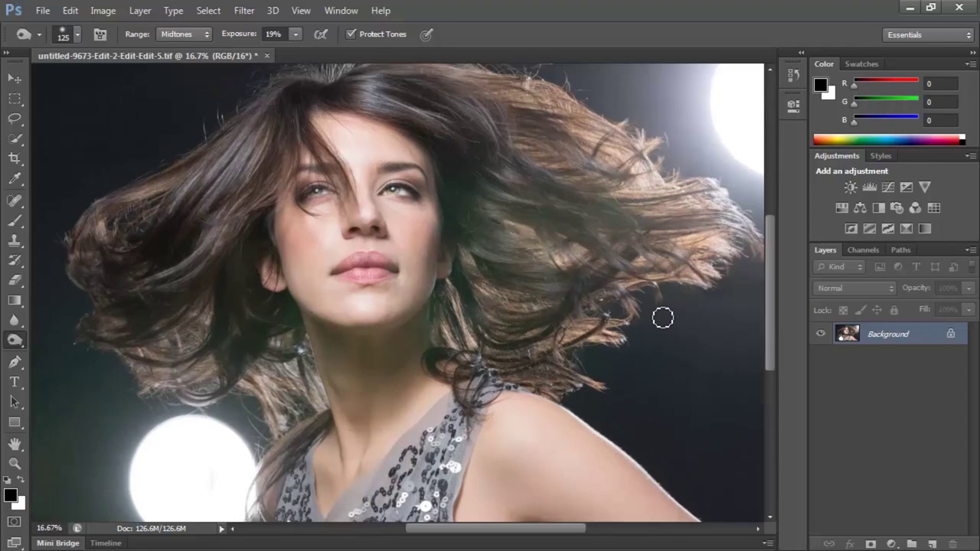
# Step: Save the retouched portrait and open it in Lightroom's Develop module
pyautogui.click(42, 10)
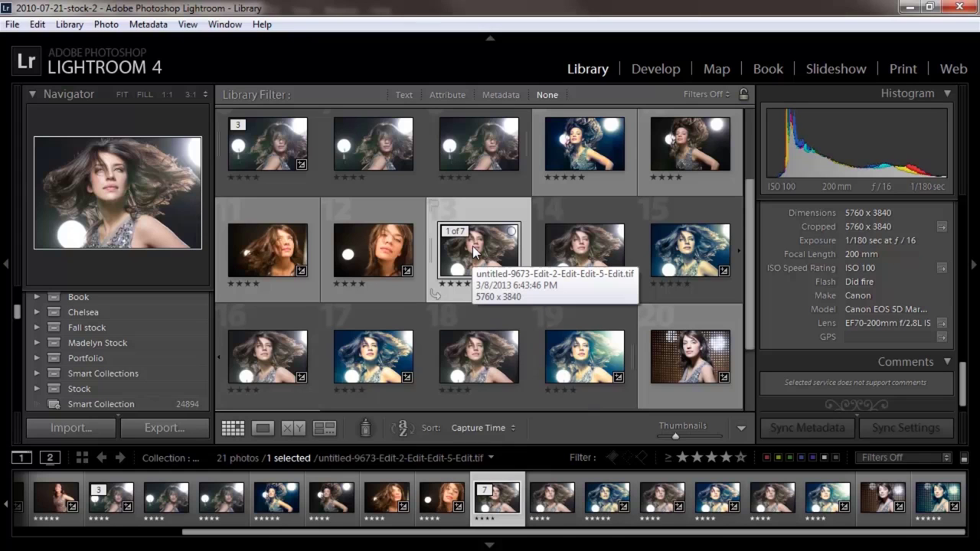
pyautogui.click(663, 71)
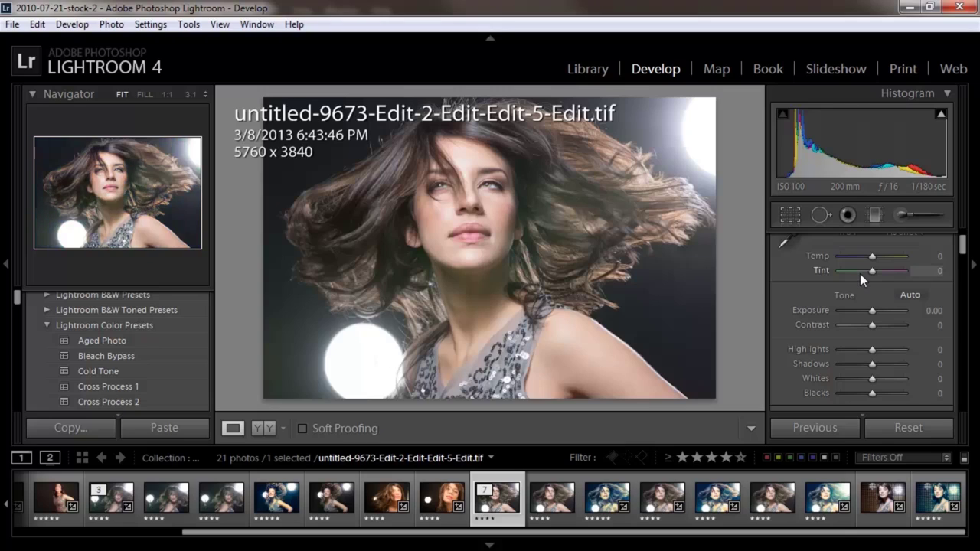
# Step: Set the Luminance noise reduction to 32 and check the smoothing on the cheek and eye
pyautogui.click(485, 218)
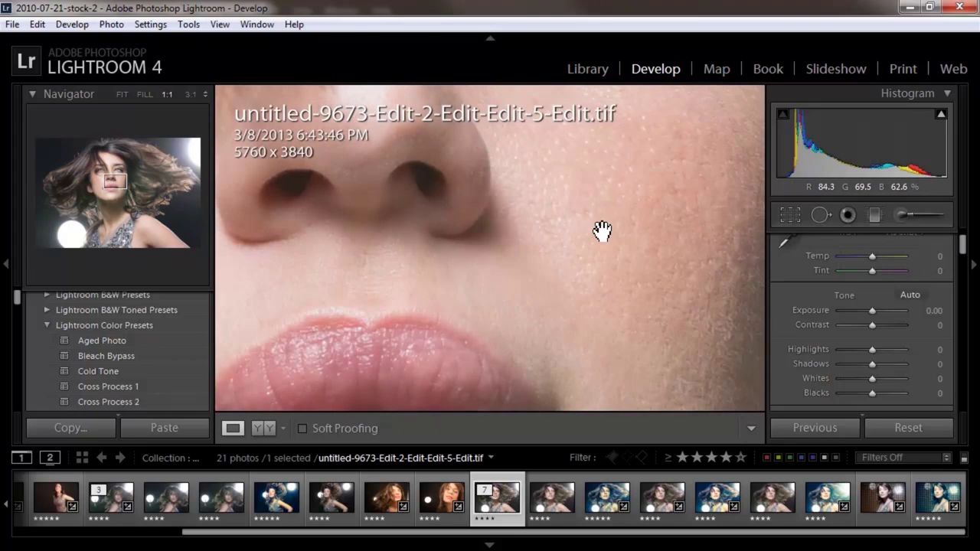
pyautogui.moveTo(497, 273); pyautogui.dragTo(473, 310)
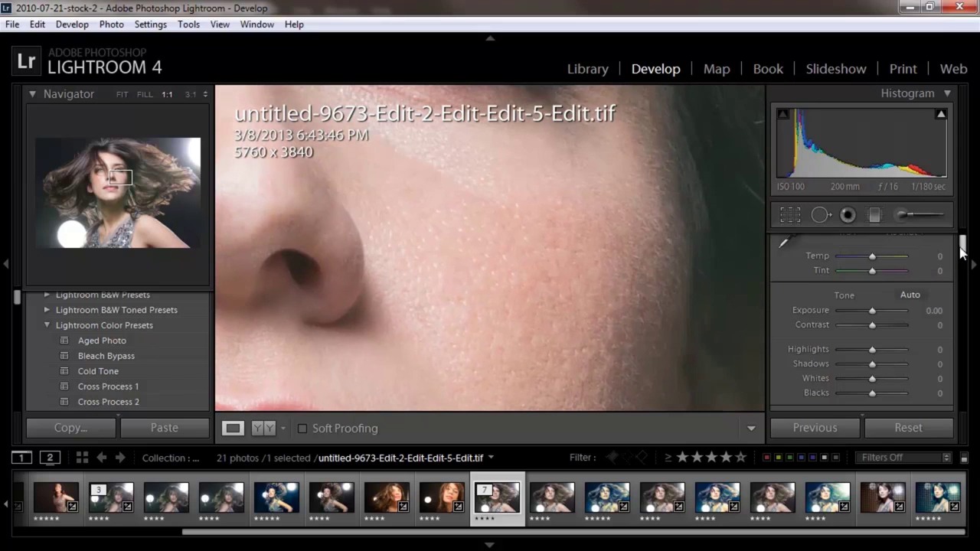
pyautogui.moveTo(962, 246); pyautogui.dragTo(975, 327)
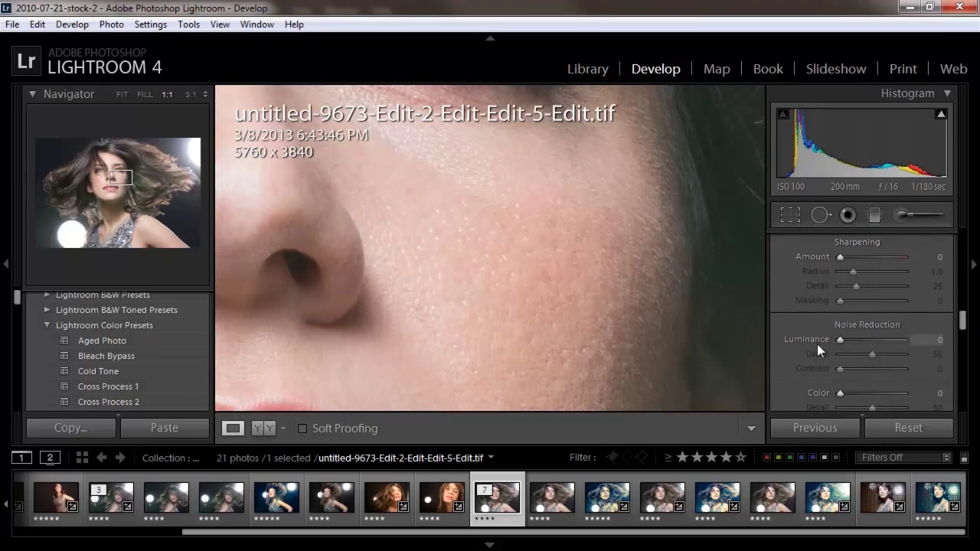
pyautogui.moveTo(843, 339); pyautogui.dragTo(860, 341)
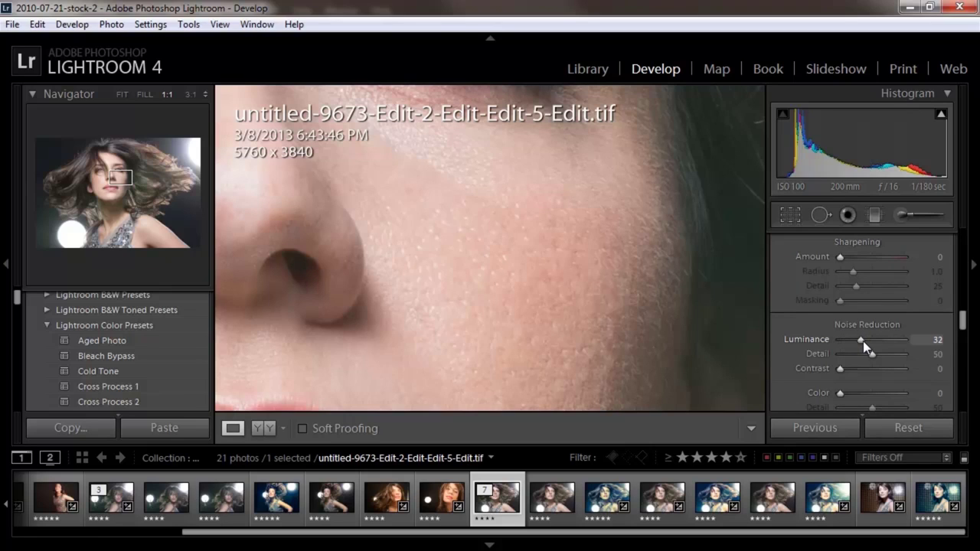
pyautogui.click(460, 234)
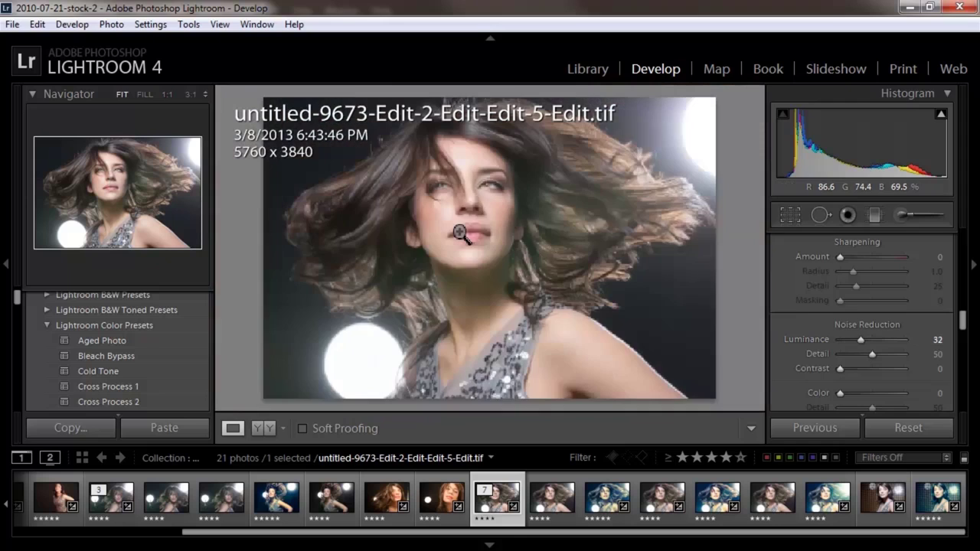
pyautogui.click(482, 194)
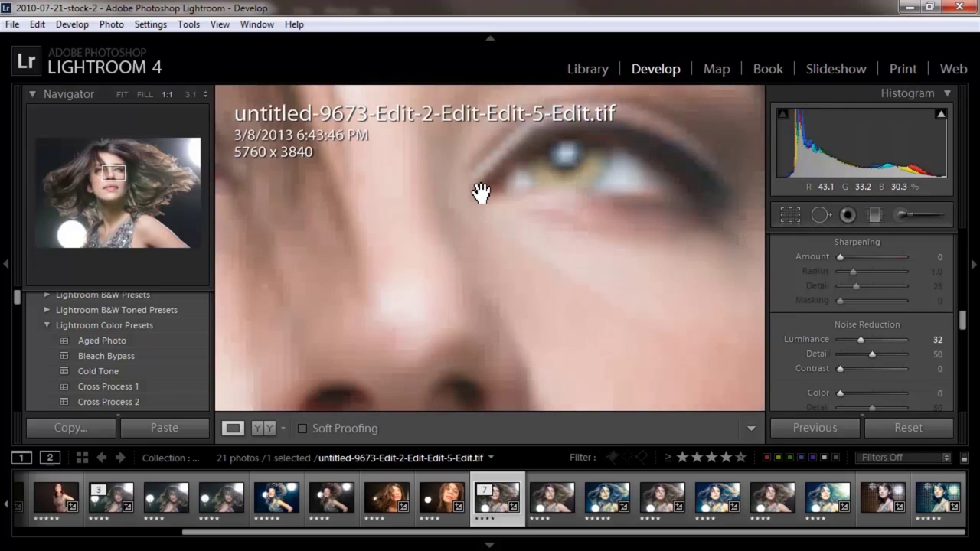
pyautogui.click(558, 326)
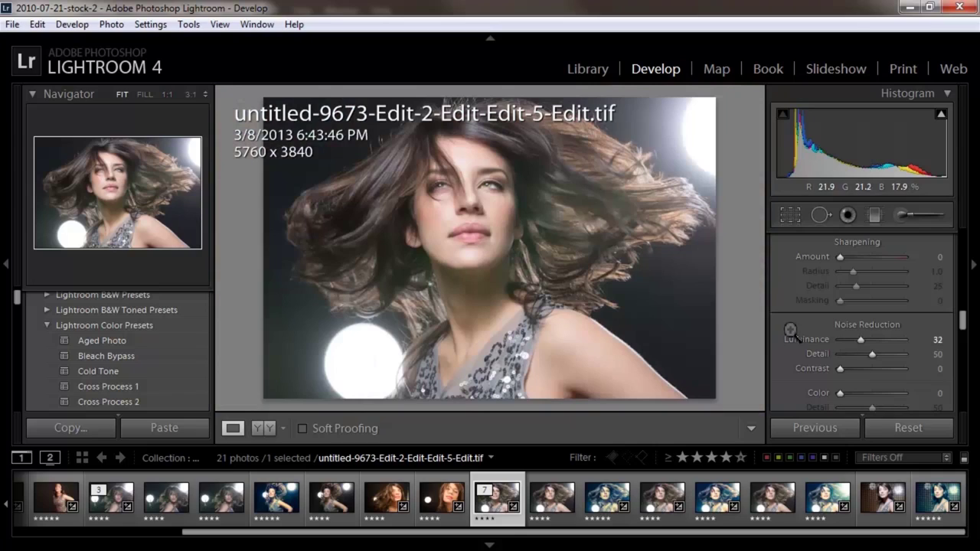
# Step: Test a Luminance noise reduction of 68 on the cheek and eye, and settle on a lower amount
pyautogui.moveTo(860, 338); pyautogui.dragTo(883, 341)
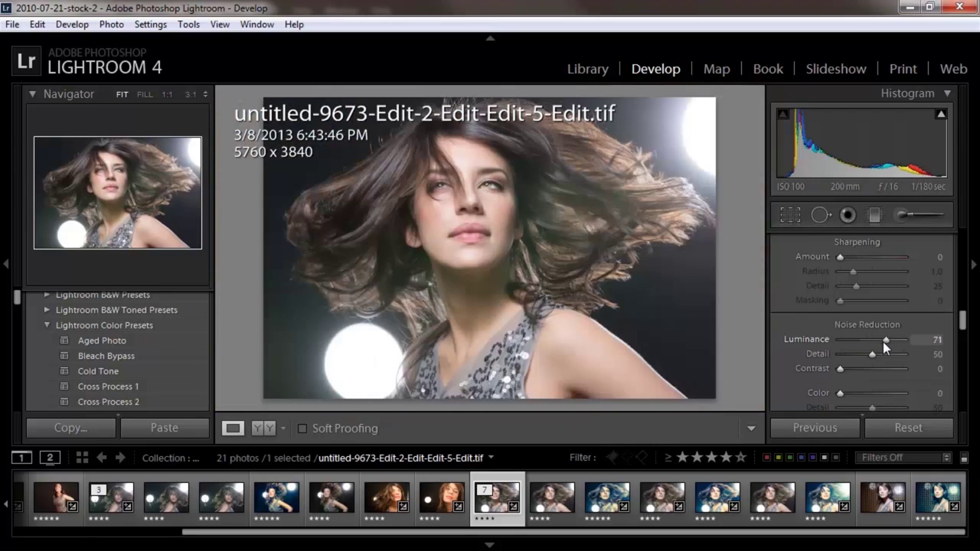
pyautogui.click(468, 213)
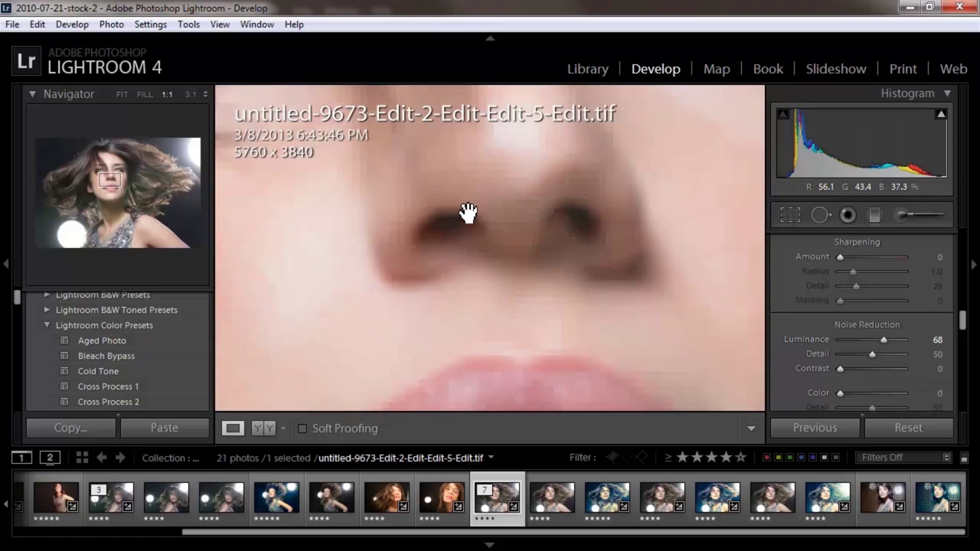
pyautogui.moveTo(573, 287); pyautogui.dragTo(465, 297)
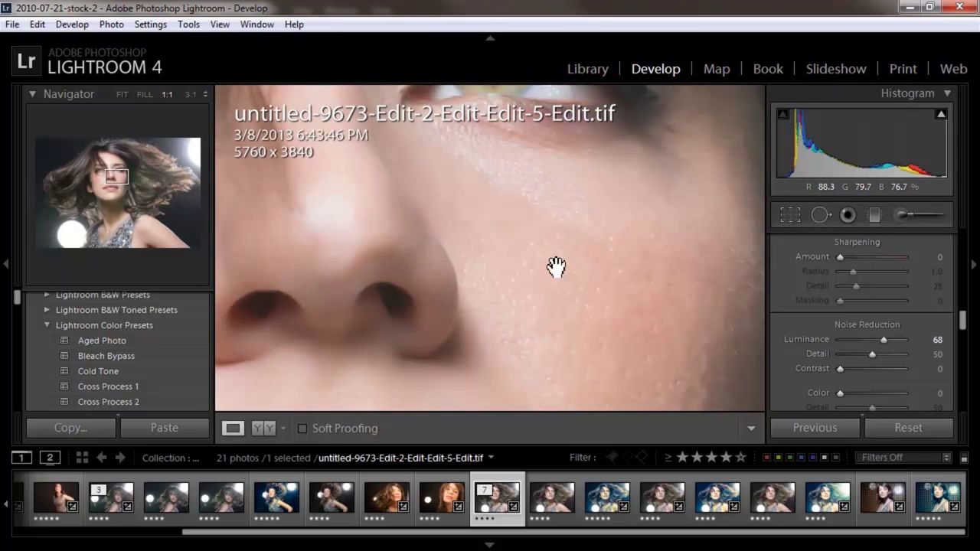
pyautogui.moveTo(511, 236); pyautogui.dragTo(523, 330)
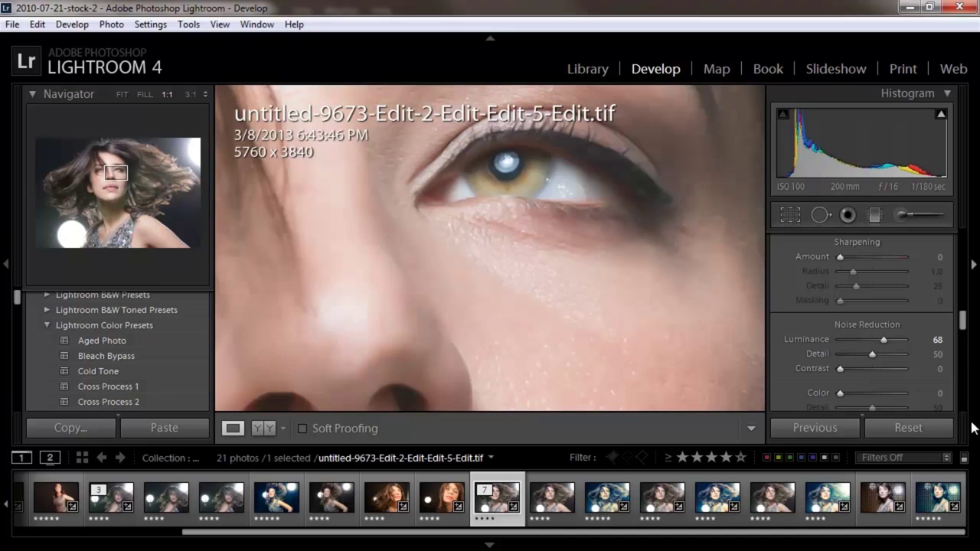
pyautogui.moveTo(882, 337); pyautogui.dragTo(858, 340)
pyautogui.click(476, 255)
# Step: Split-tone the portrait's shadows blue with hue 228 and saturation 69
pyautogui.scroll(5, 963, 280)
pyautogui.click(904, 335)
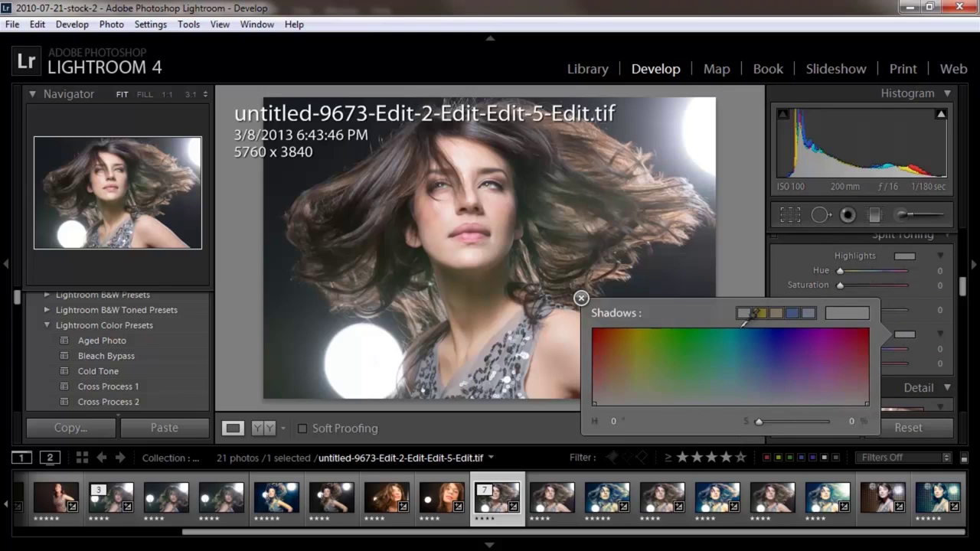
pyautogui.click(766, 342)
pyautogui.moveTo(770, 336)
pyautogui.mouseDown()
pyautogui.moveTo(768, 350)
pyautogui.moveTo(789, 317)
pyautogui.moveTo(767, 351)
pyautogui.mouseUp()
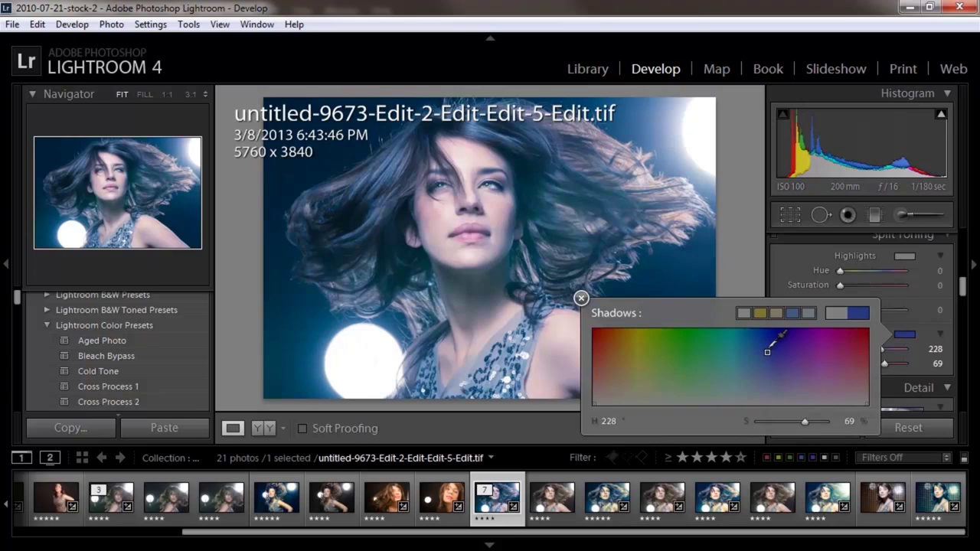
pyautogui.click(923, 324)
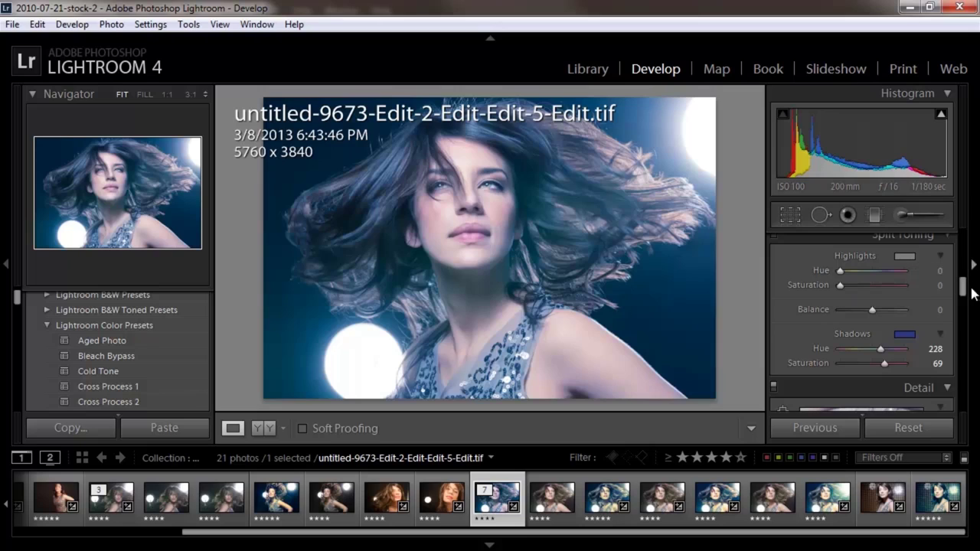
# Step: Raise the portrait's Contrast to +12 and Shadows to +19
pyautogui.moveTo(961, 285); pyautogui.dragTo(959, 249)
pyautogui.moveTo(872, 317); pyautogui.dragTo(877, 317)
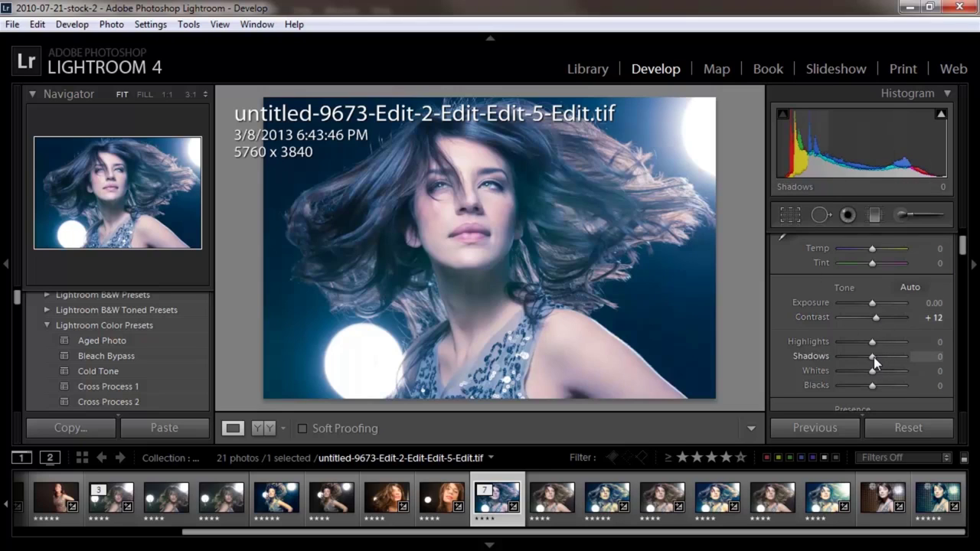
pyautogui.moveTo(872, 356); pyautogui.dragTo(878, 357)
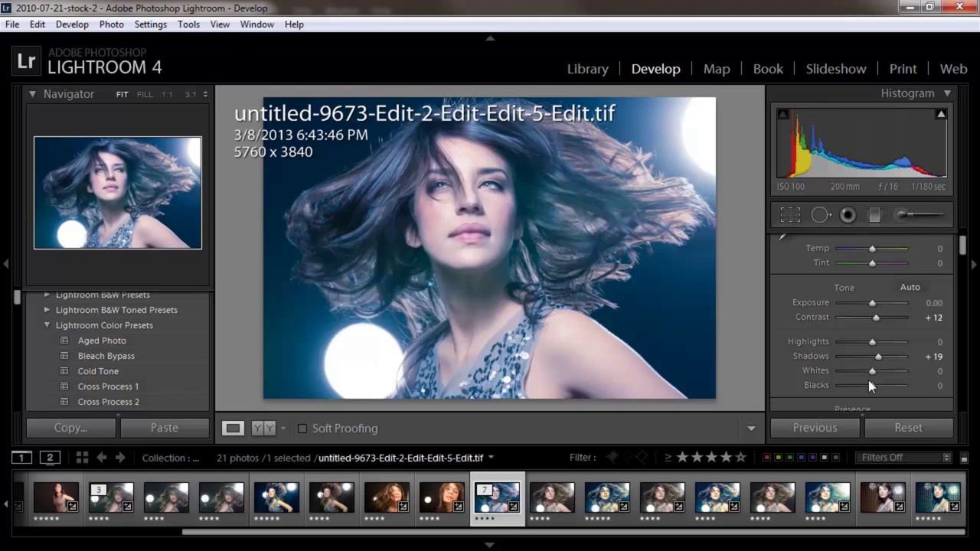
# Step: Set the Clarity to +14 and check the skin around the nose and cheek close up
pyautogui.moveTo(962, 246); pyautogui.dragTo(963, 267)
pyautogui.click(878, 313)
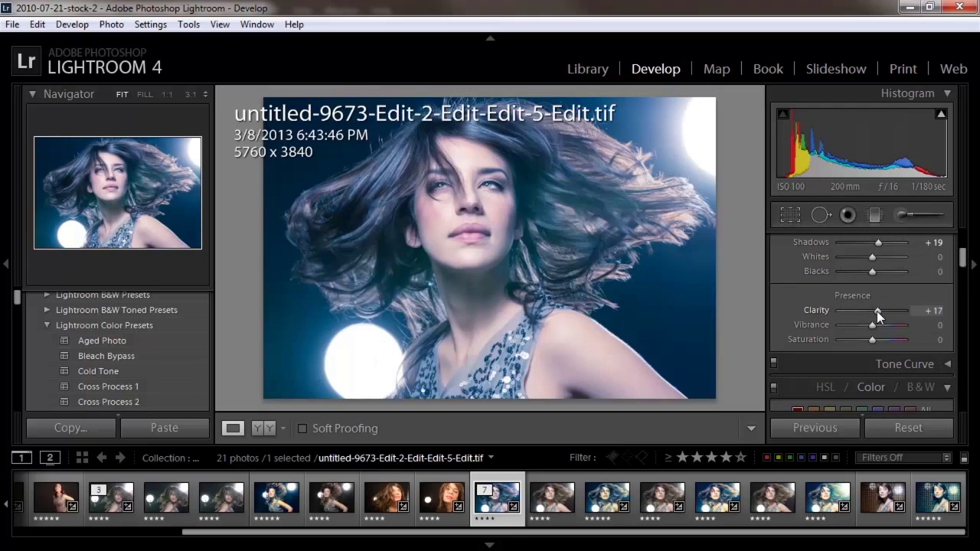
pyautogui.click(876, 311)
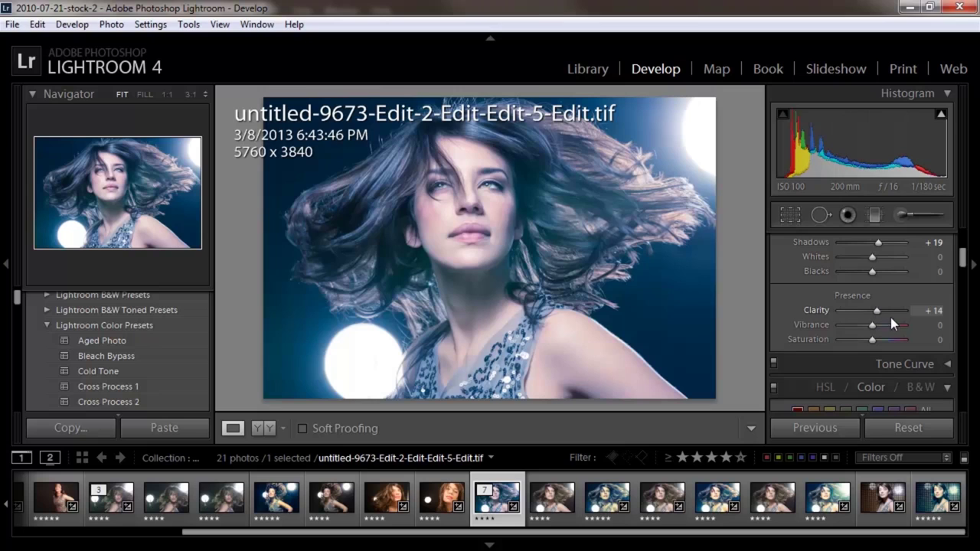
pyautogui.click(500, 224)
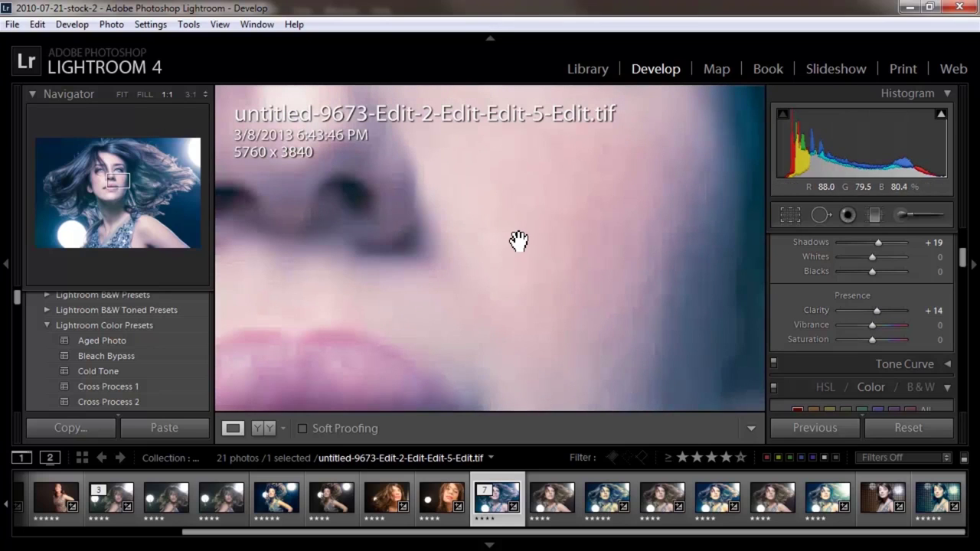
pyautogui.moveTo(518, 240); pyautogui.dragTo(524, 325)
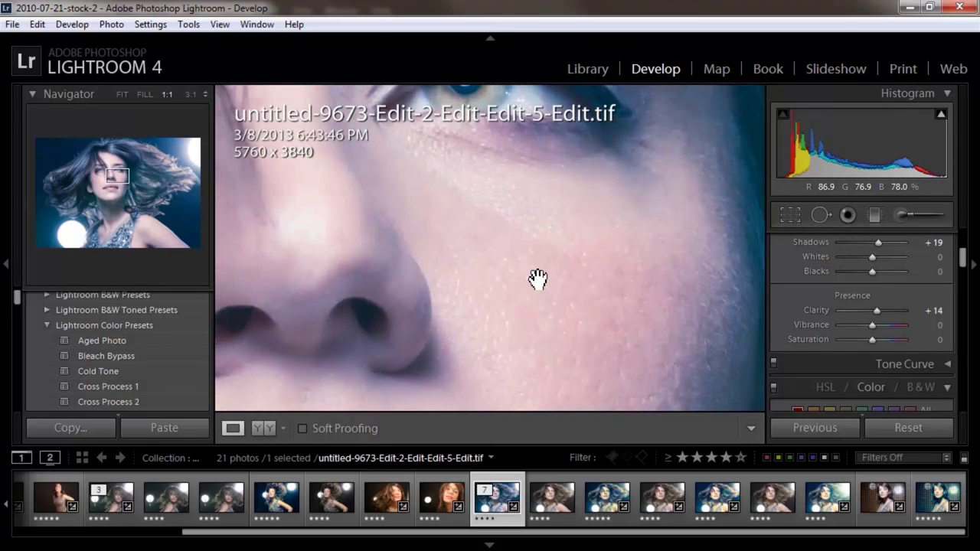
pyautogui.click(526, 316)
pyautogui.scroll(-1, 905, 363)
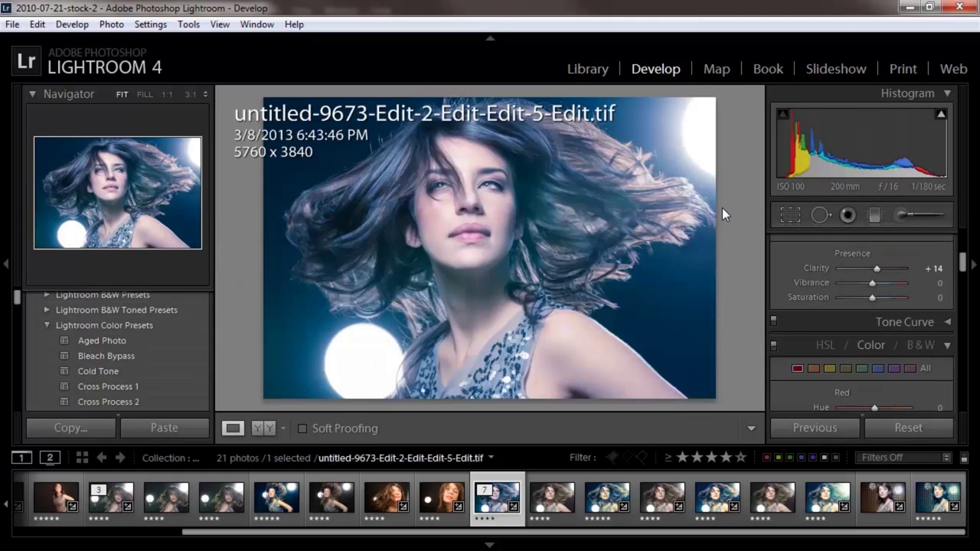
# Step: View the alternative edits untitled-9673-Edit-2-Edit-2.tif and untitled-9673-Edit.tif full size in the Develop module for comparison
pyautogui.click(586, 71)
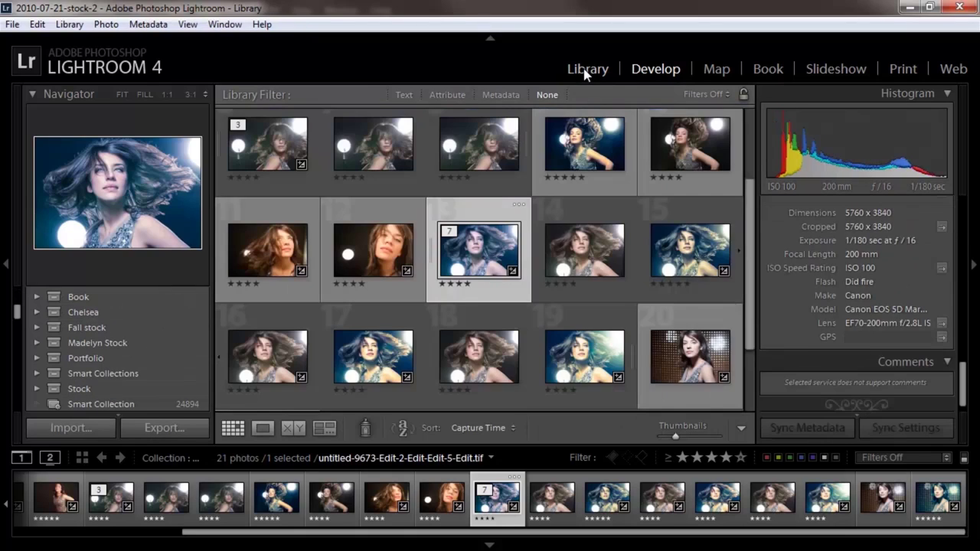
pyautogui.click(674, 264)
pyautogui.click(665, 69)
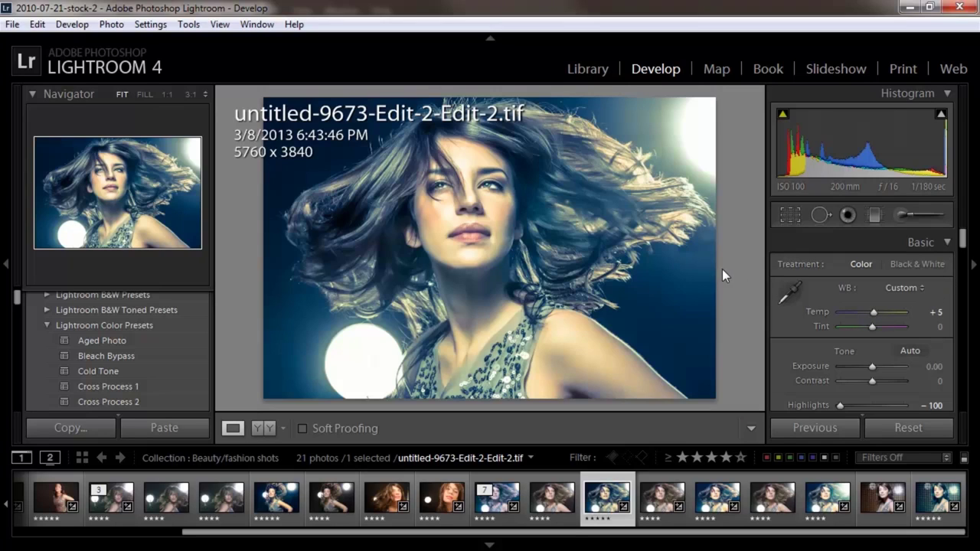
pyautogui.click(589, 69)
pyautogui.click(730, 164)
pyautogui.press('d')
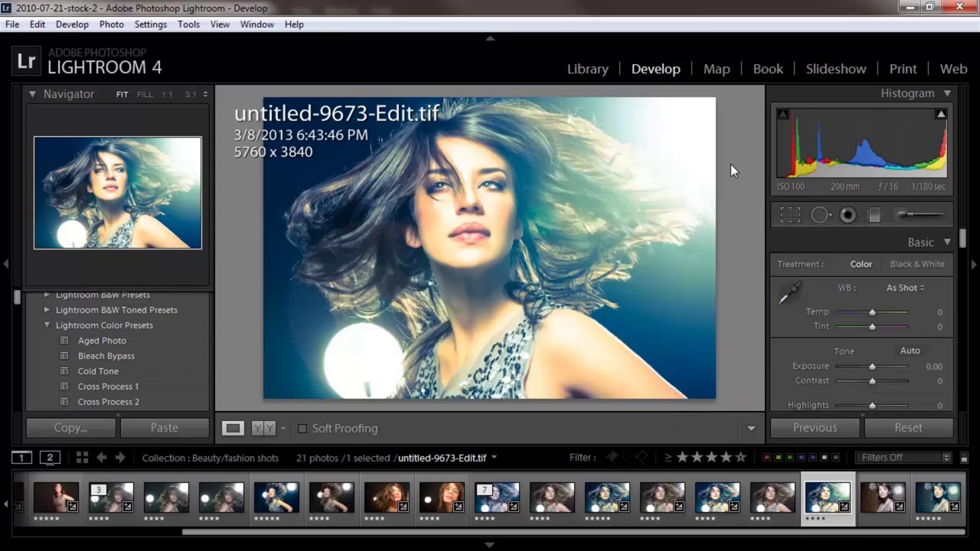